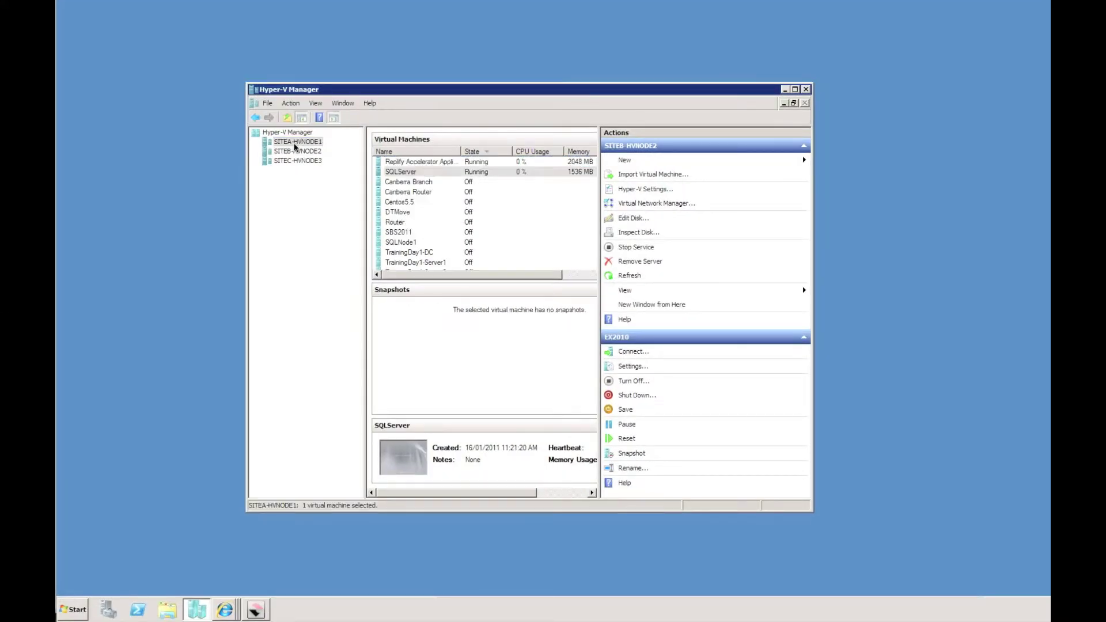
Step: Review the virtual machines on the SITEA, SITEB and SITEC Hyper-V hosts, then bring Double-Take Console forward
left_click(495, 172)
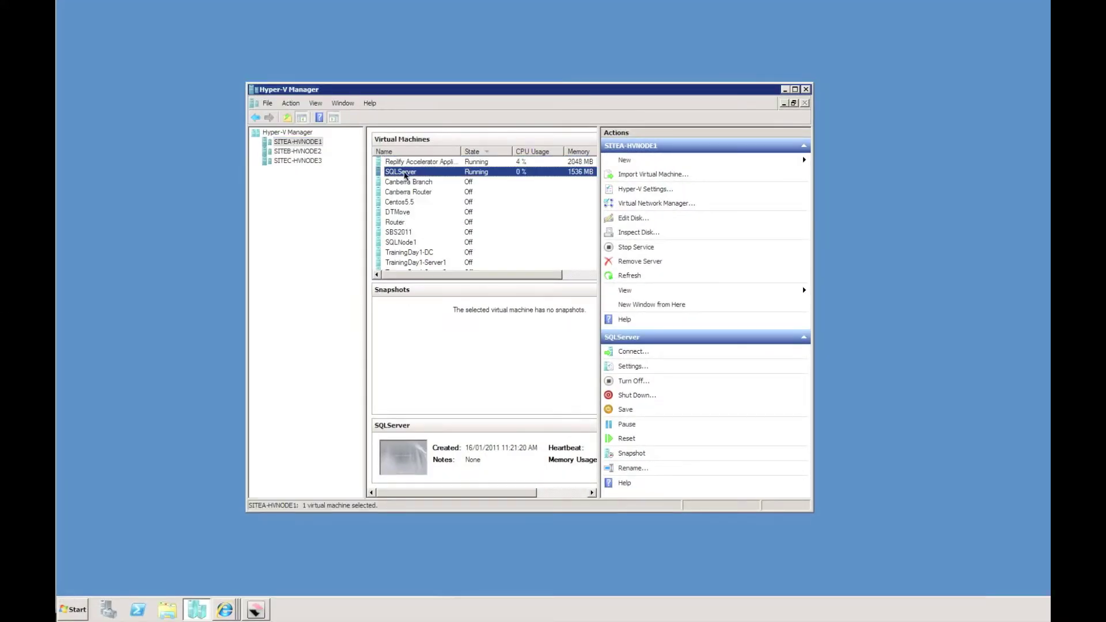
left_click(297, 152)
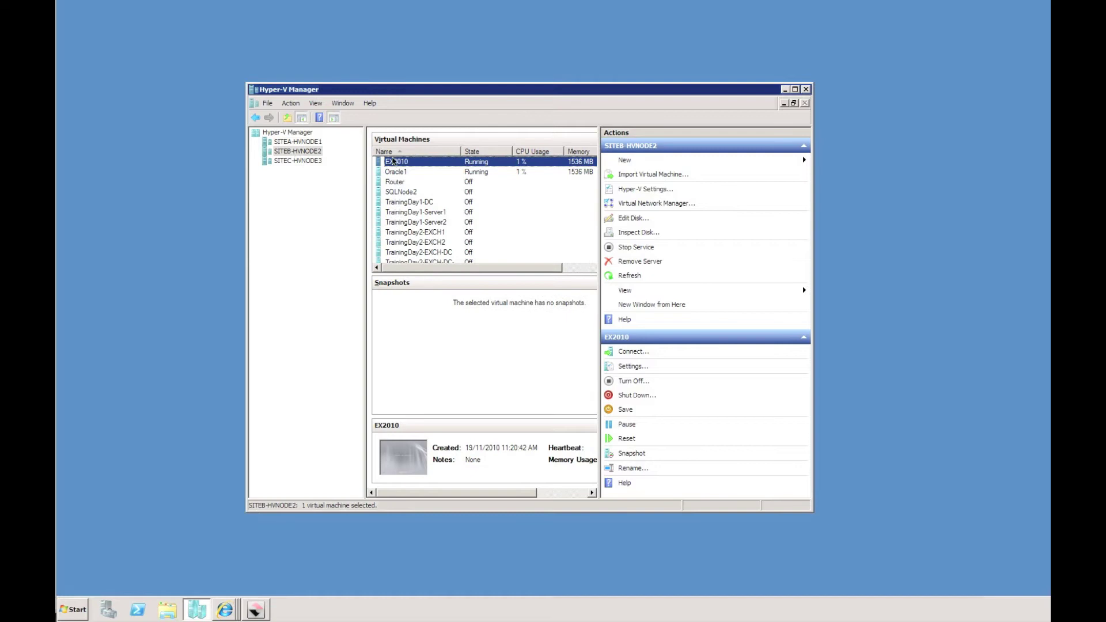
left_click(290, 162)
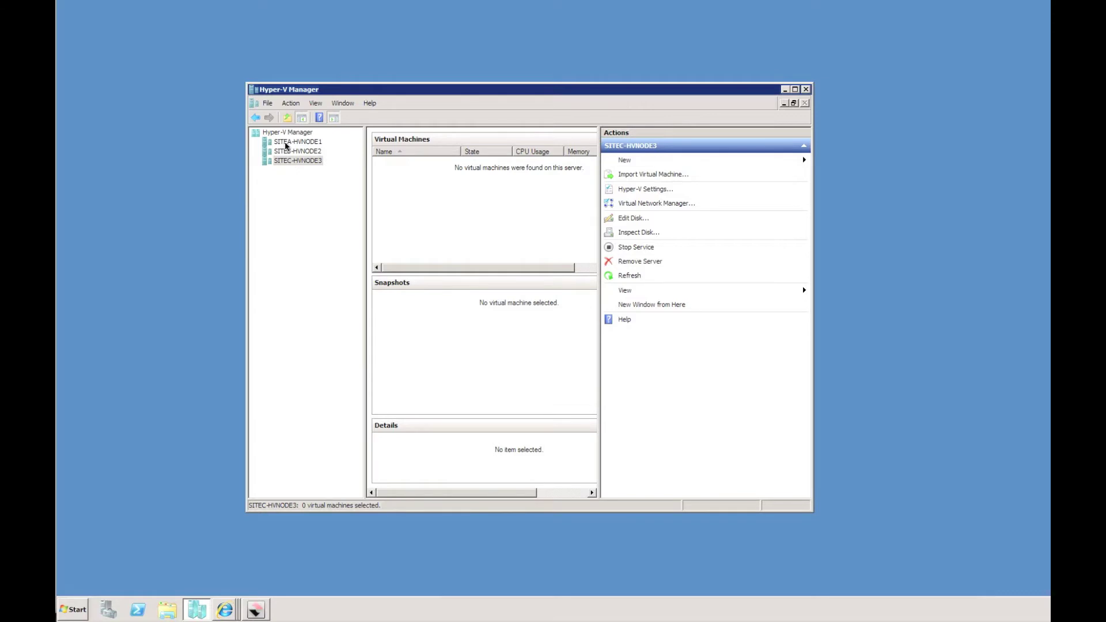
left_click(283, 142)
left_click(256, 610)
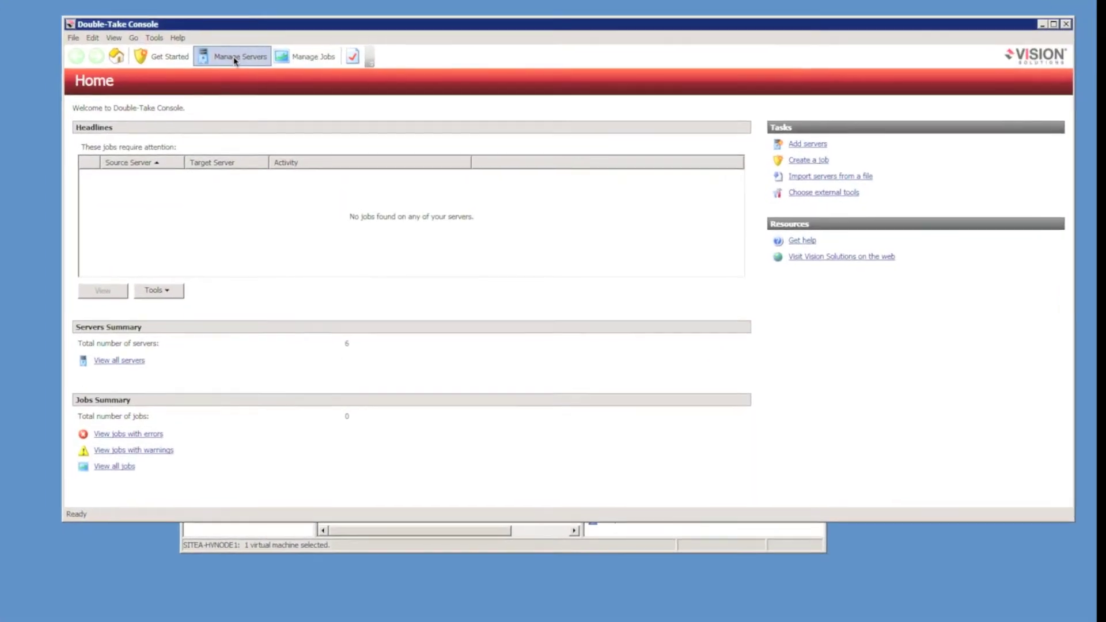
Step: Check the servers in the Hyper-V Hosts group and open the Double-Take Availability tasks
left_click(237, 60)
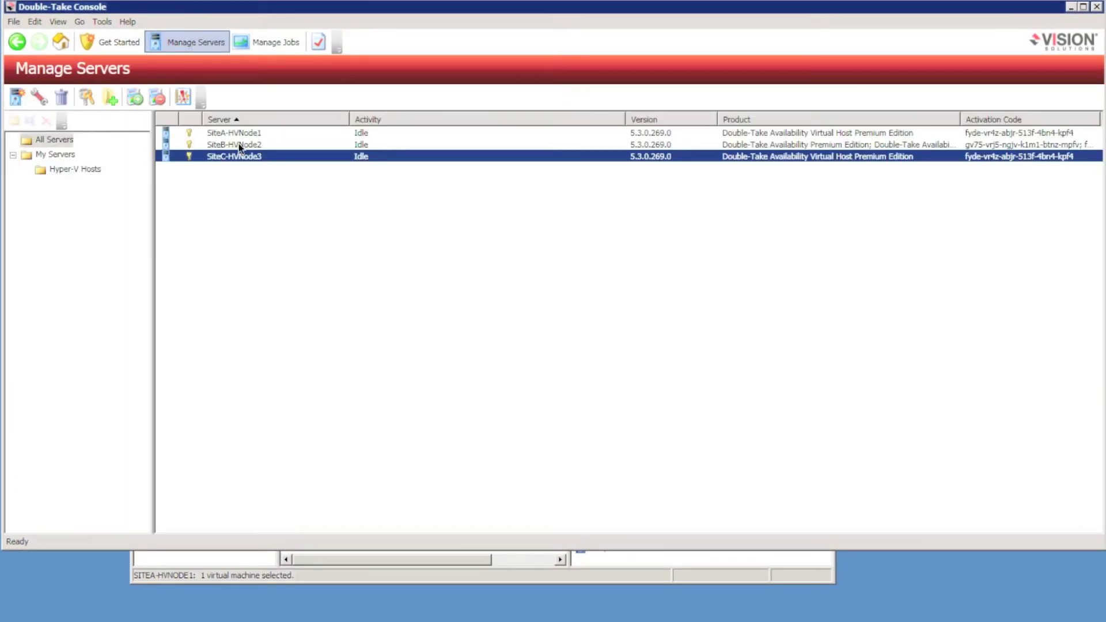
left_click(72, 171)
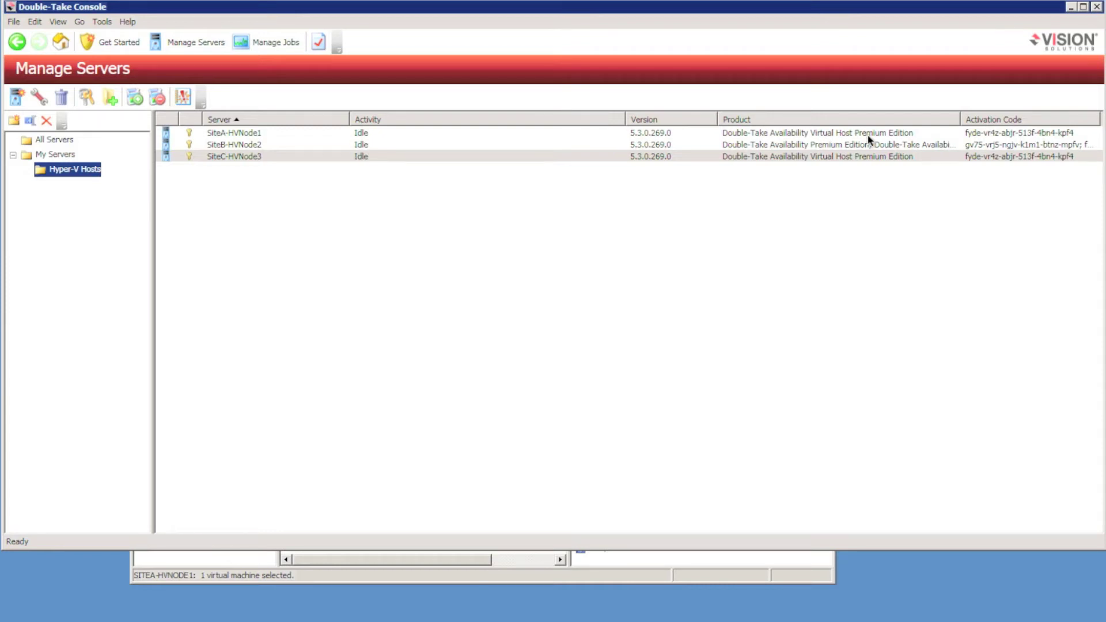
left_click(105, 45)
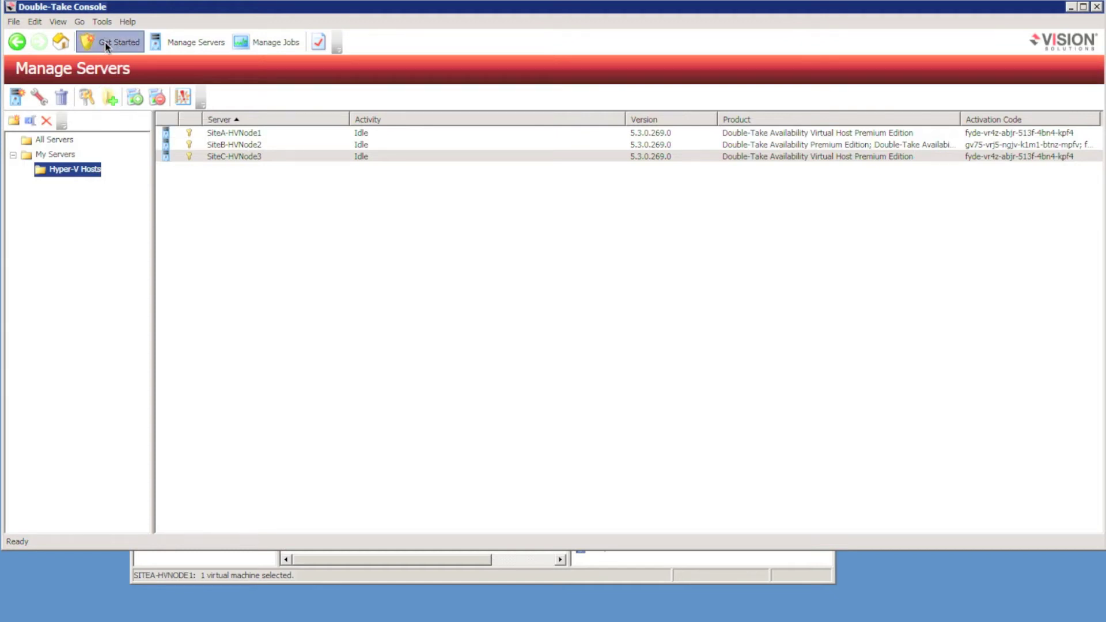
left_click(114, 165)
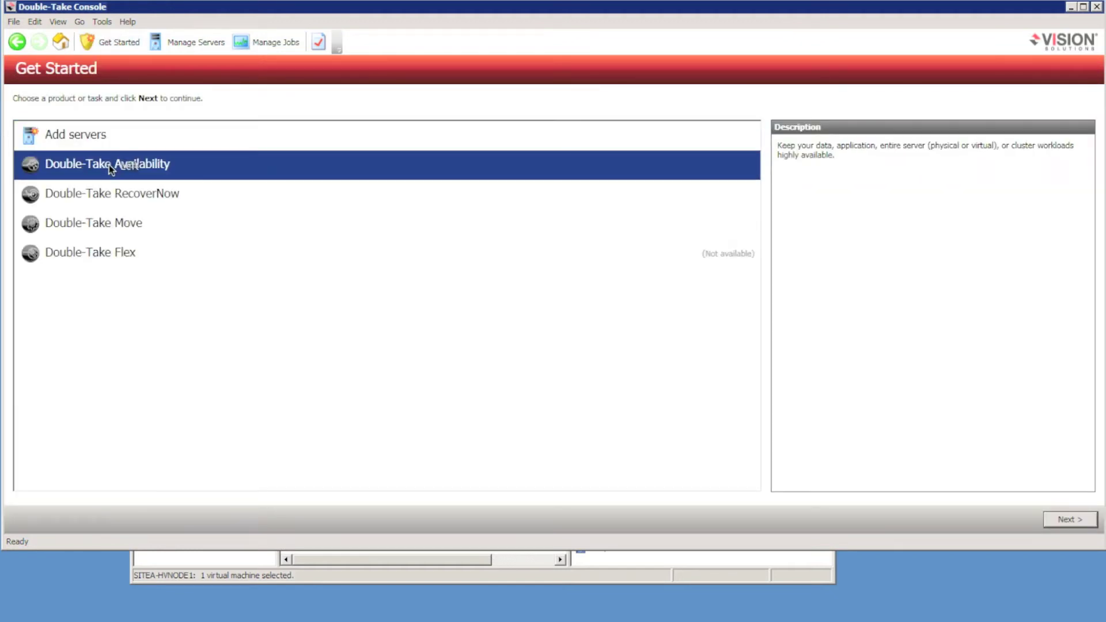
double_click(111, 167)
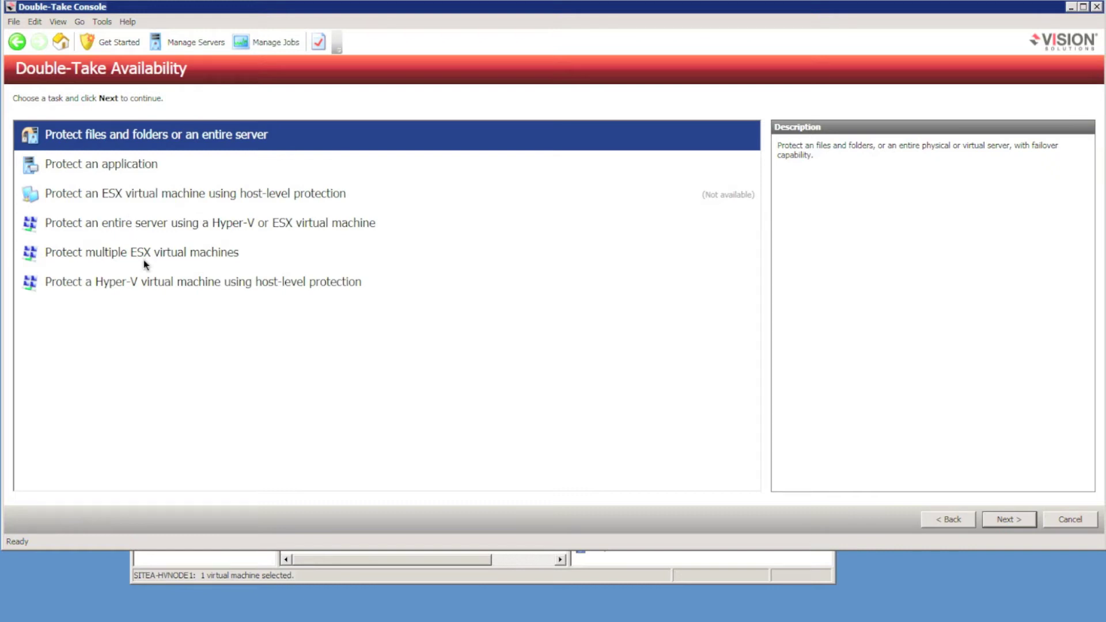
Step: Start a Hyper-V virtual machine protection of SQLServer with SiteA-HVNode1 as the source host
left_click(131, 286)
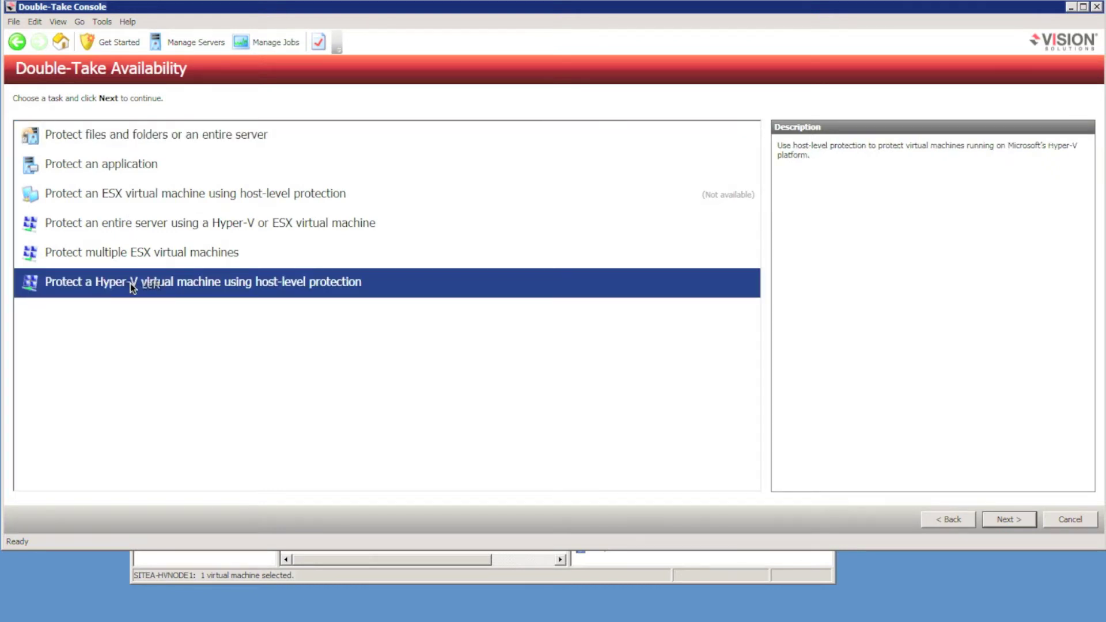
double_click(130, 283)
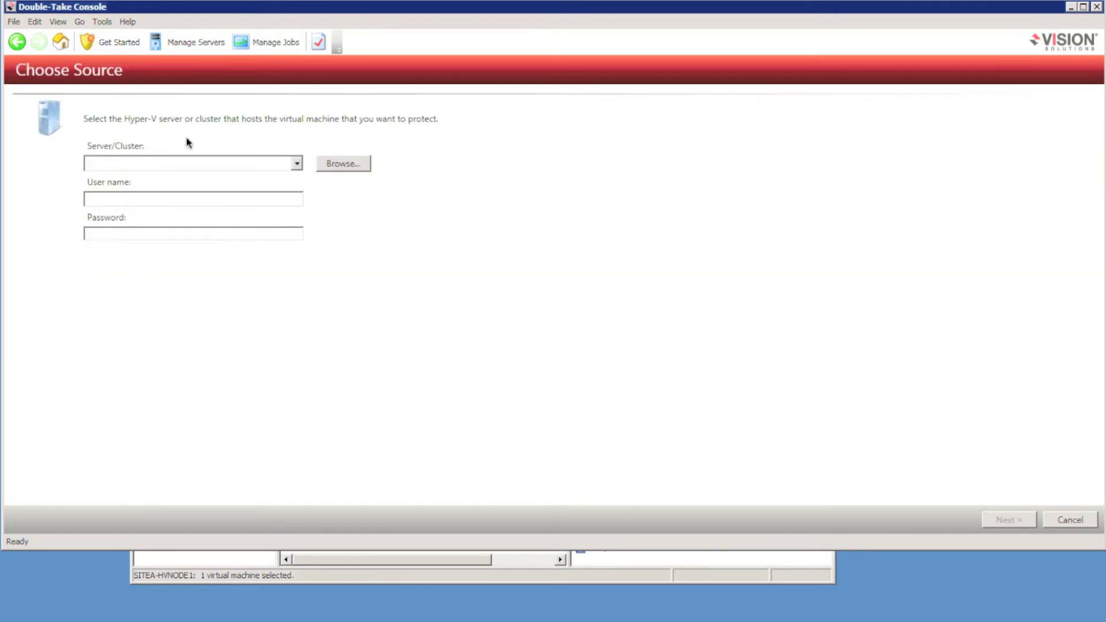
left_click(296, 164)
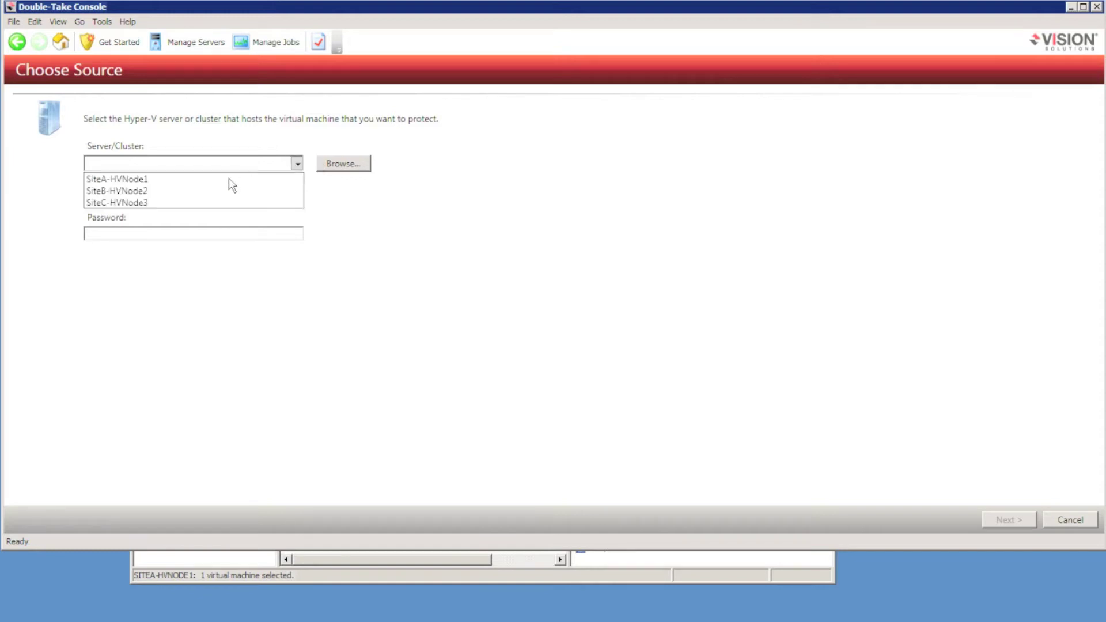
left_click(229, 178)
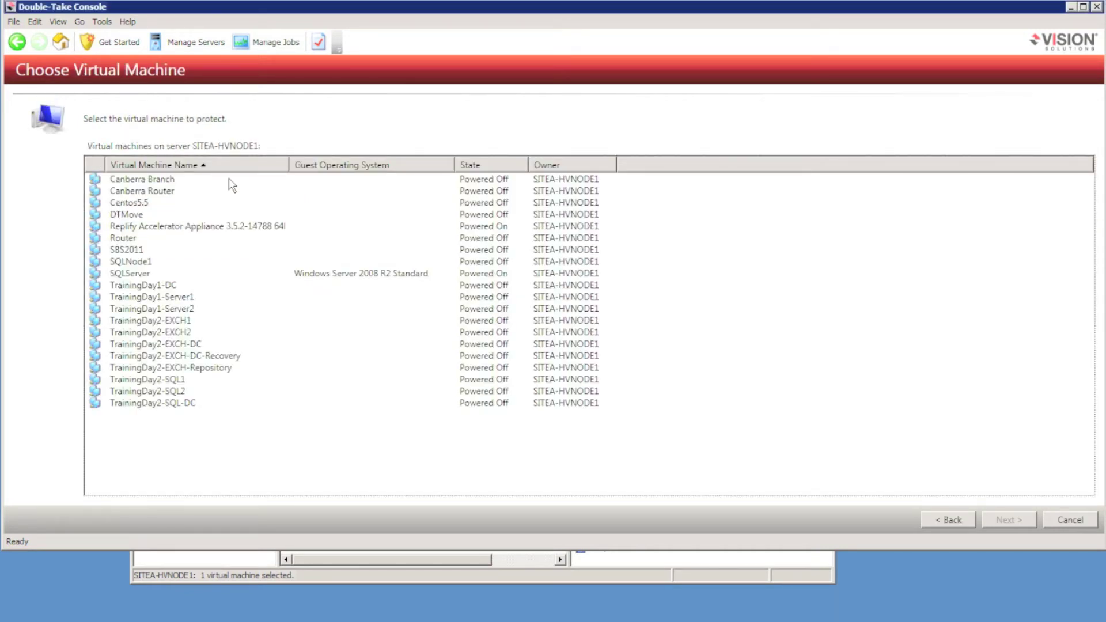
left_click(153, 276)
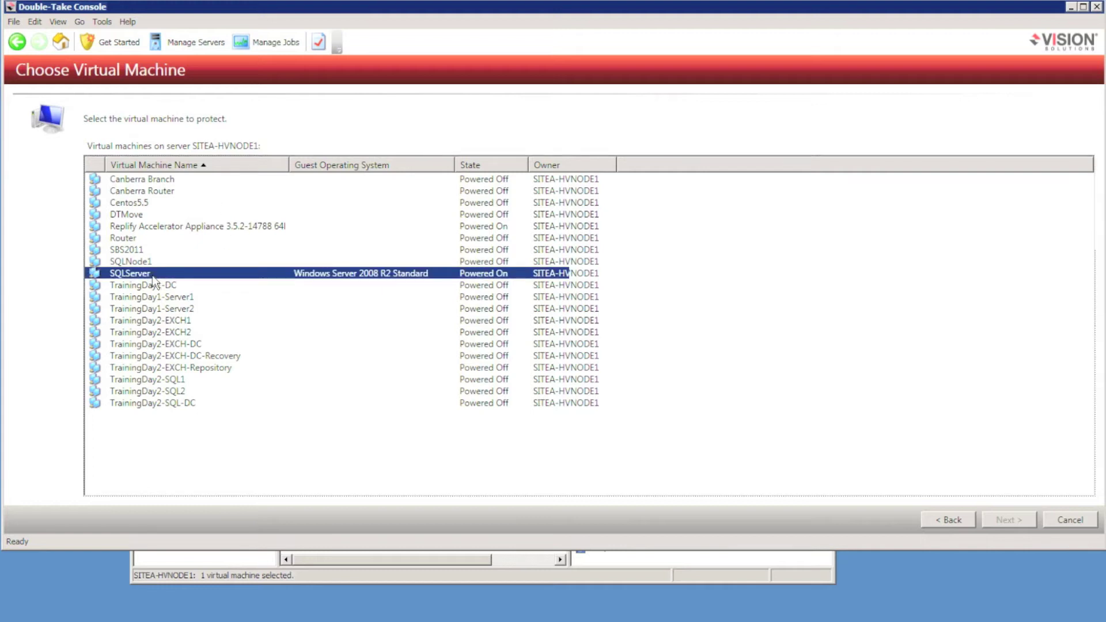
left_click(1000, 519)
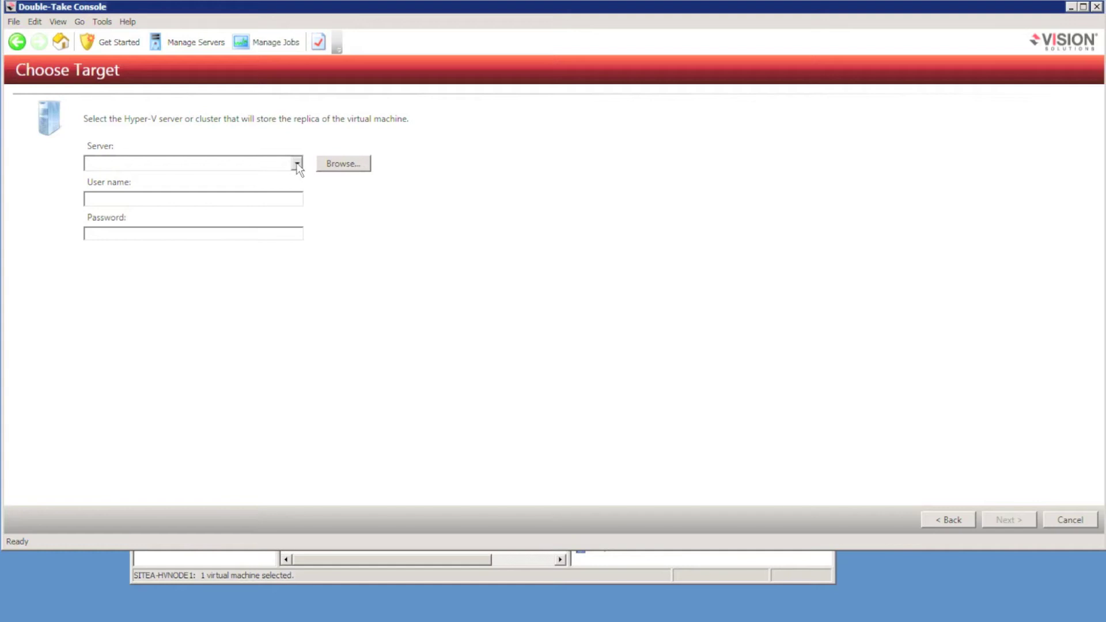
Step: Choose SiteB-HVNode2 as the replica target and store the replica on volume I
left_click(297, 166)
left_click(269, 192)
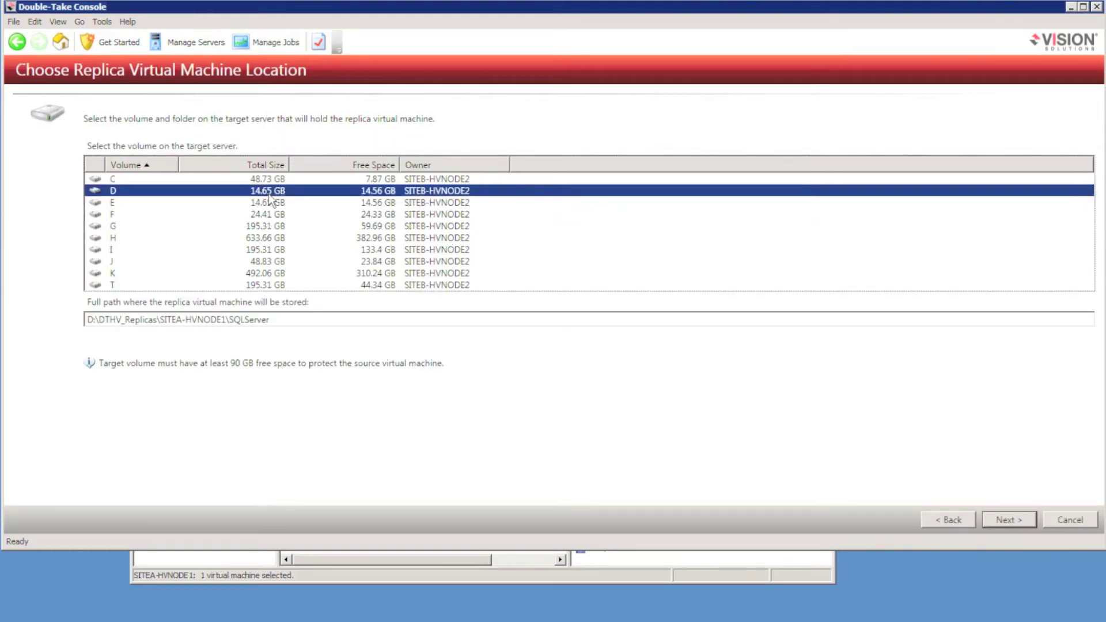
left_click(111, 250)
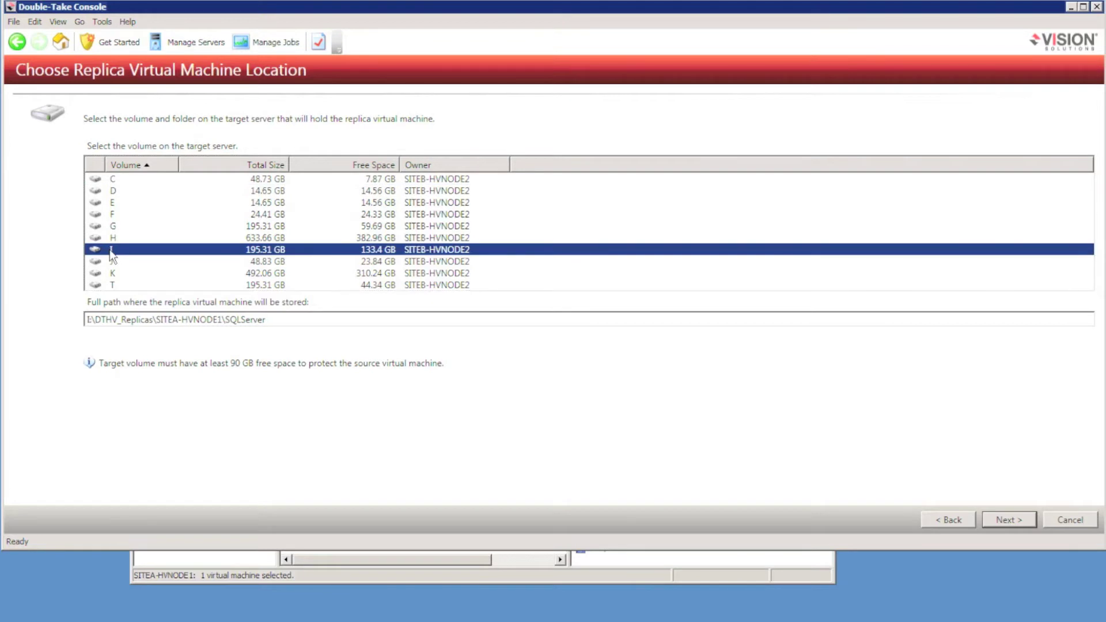
left_click(1005, 518)
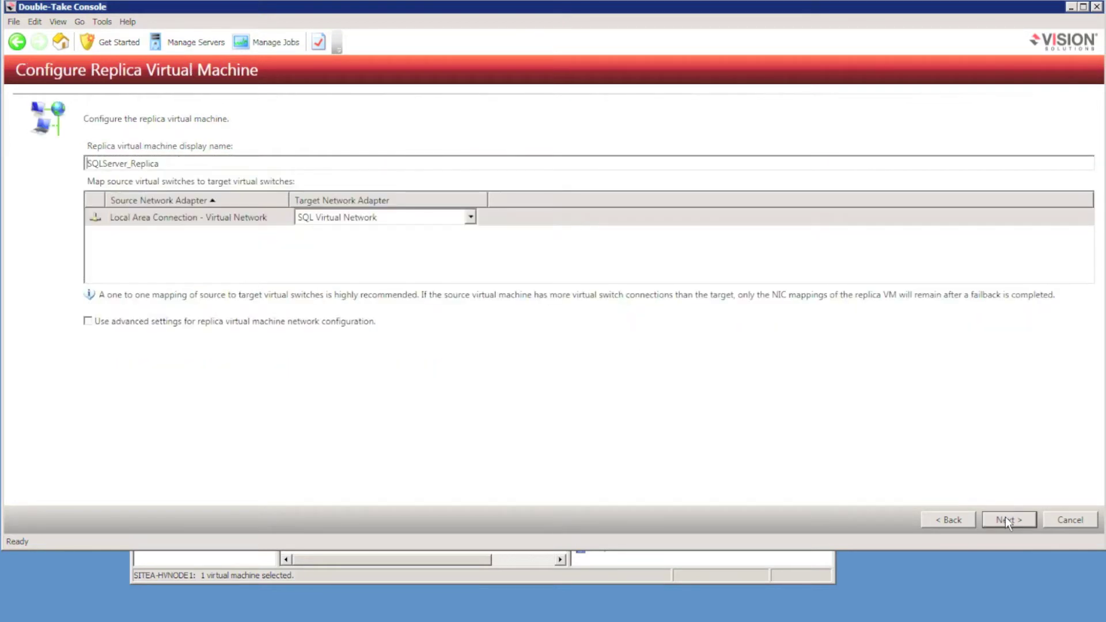
Step: Map the replica adapter to Local Area Connection - Virtual Network and accept the protection options
left_click(471, 217)
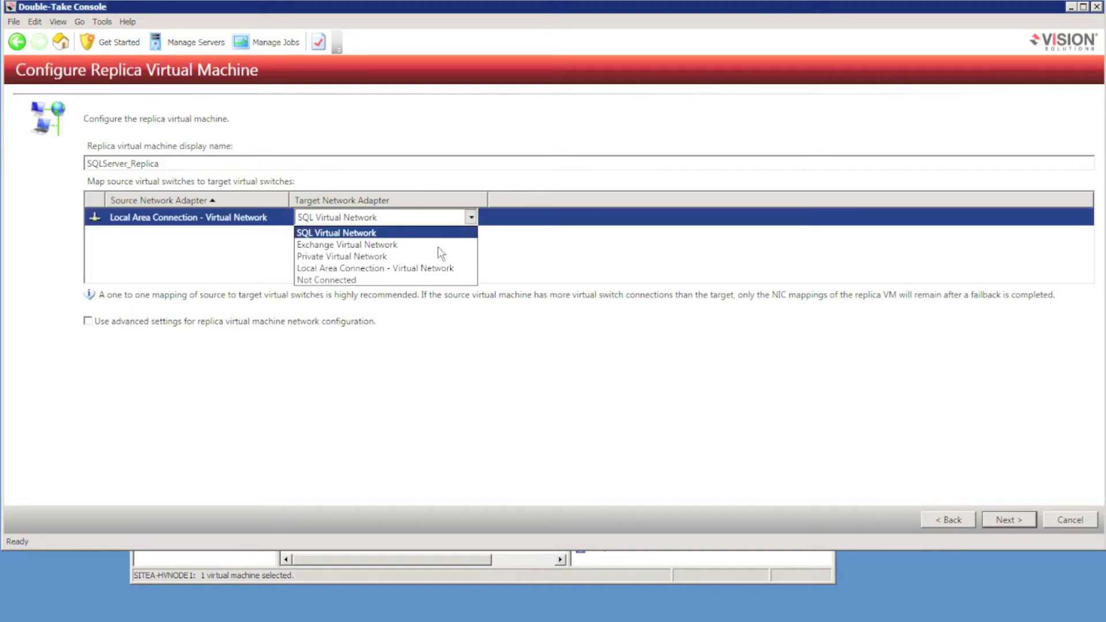
left_click(422, 269)
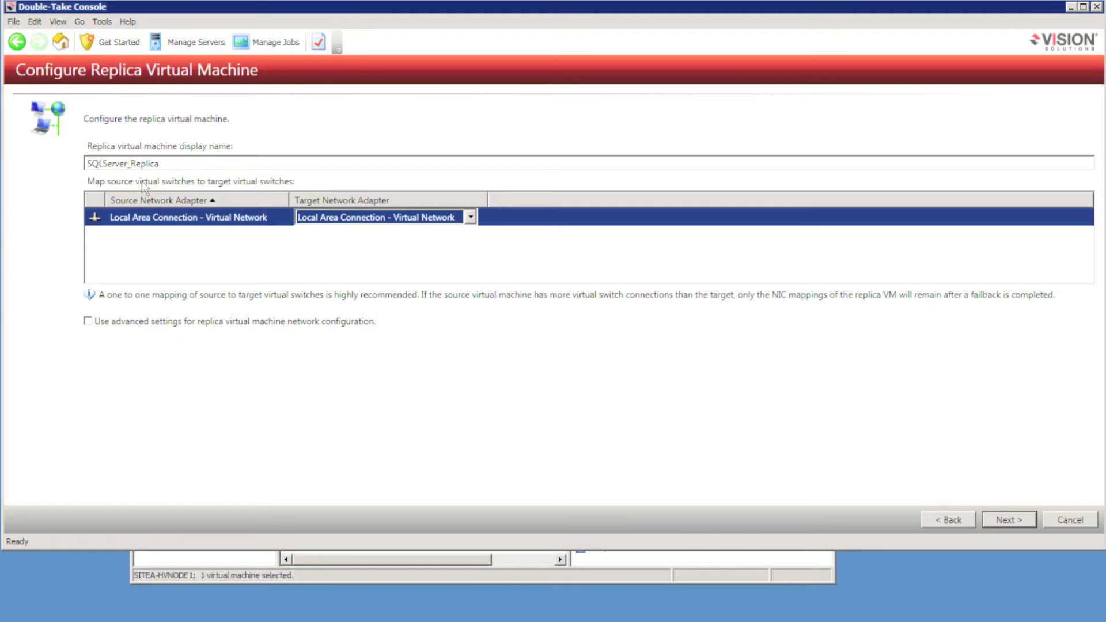
left_click(1014, 519)
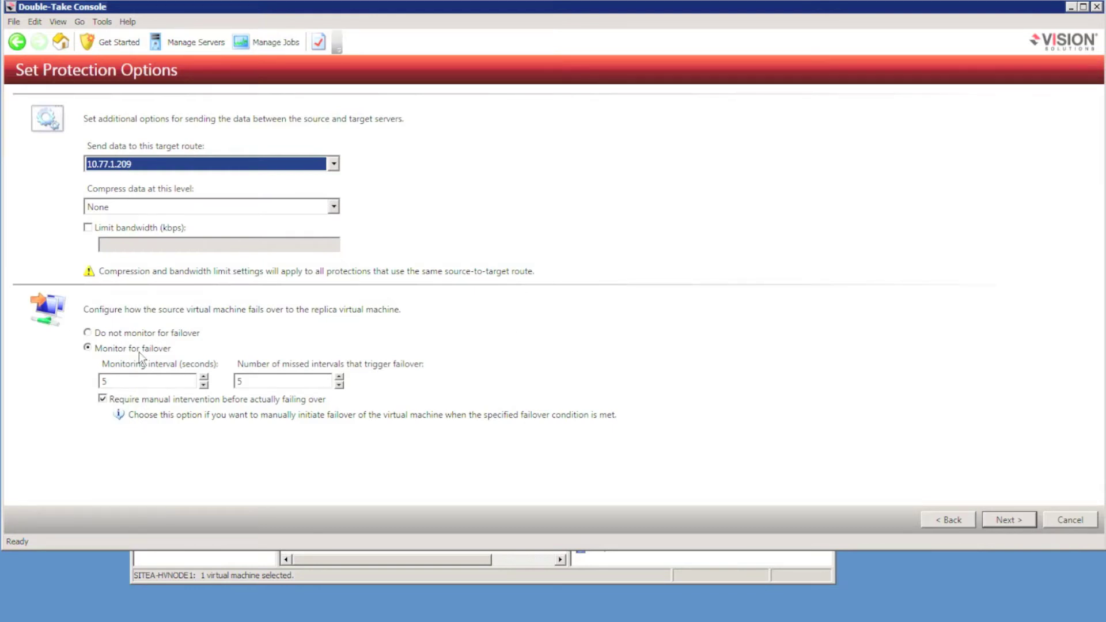
left_click(1014, 520)
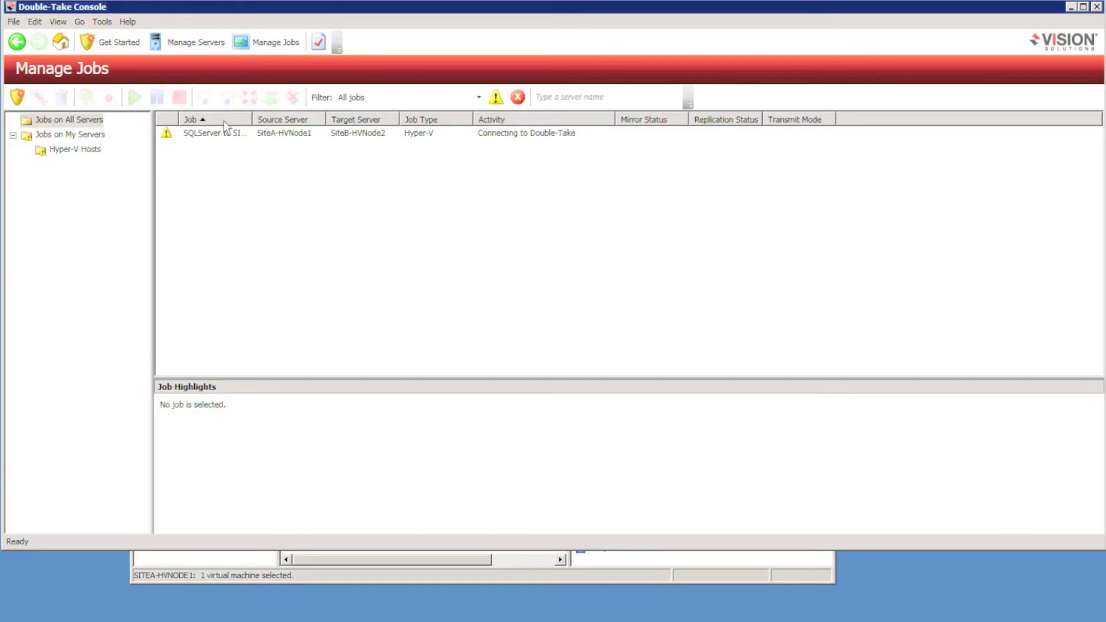
Step: Start another Hyper-V protection, choosing SiteB-HVNode2 as source and EX2010 as the virtual machine
left_click(116, 44)
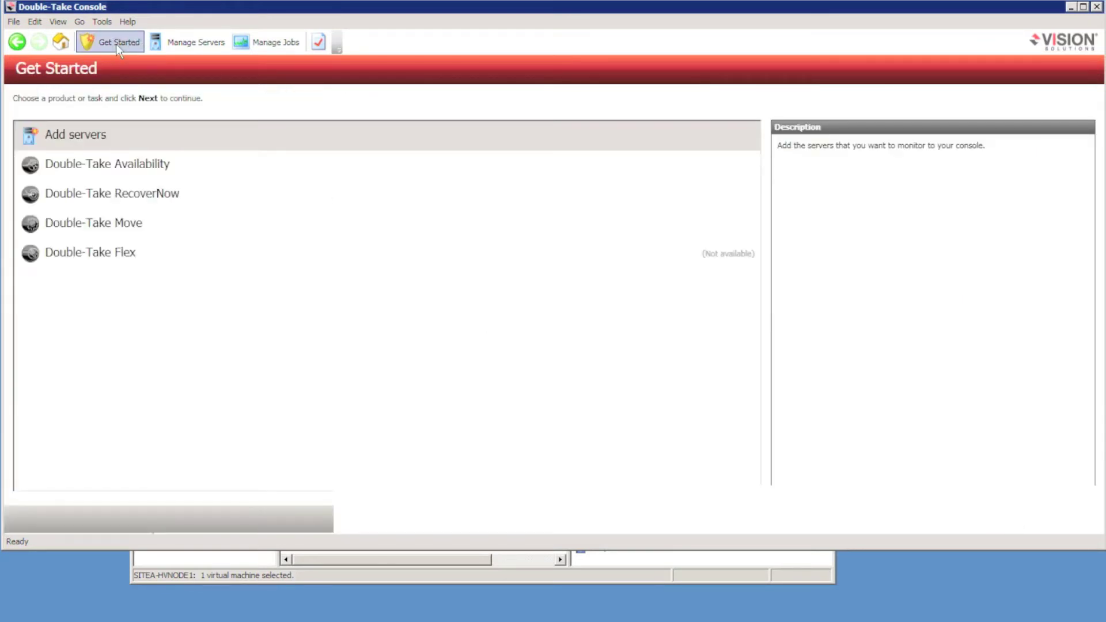
double_click(108, 165)
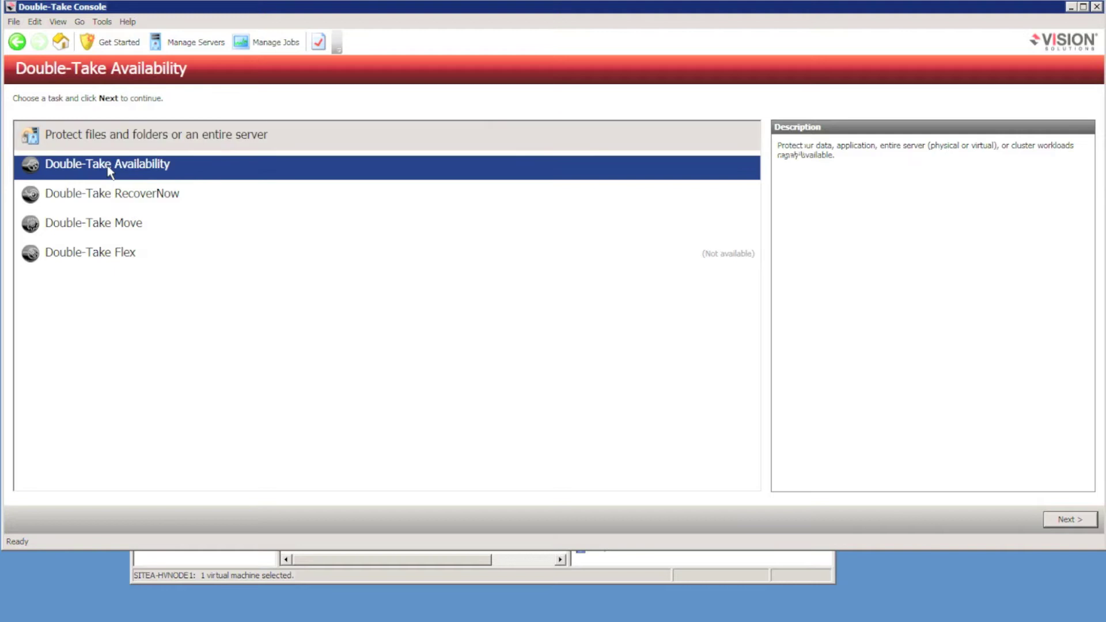
double_click(152, 285)
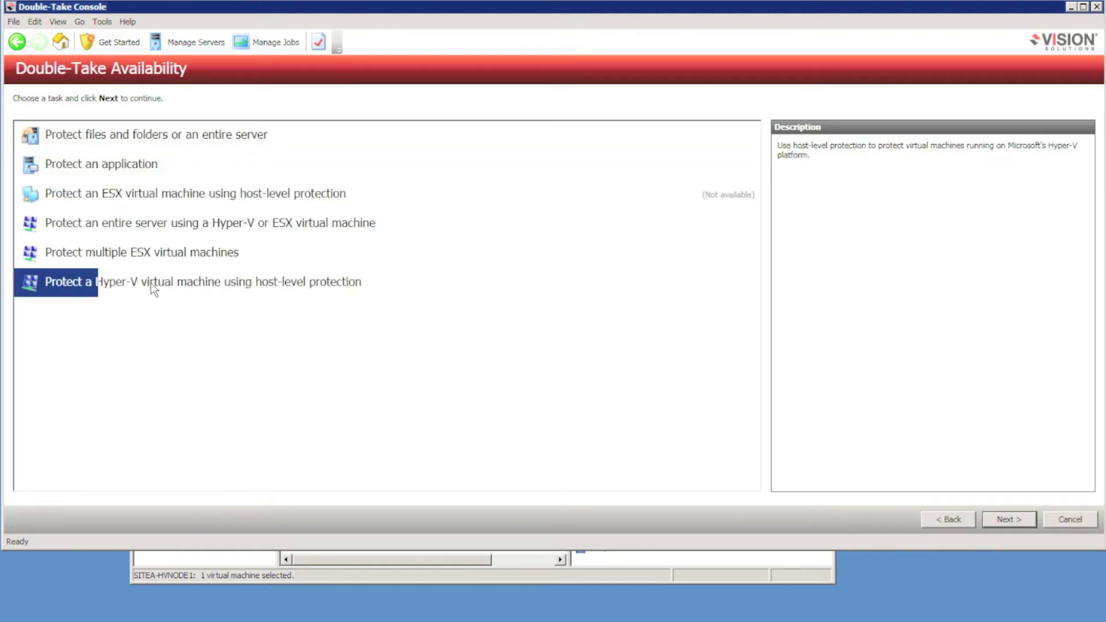
left_click(297, 164)
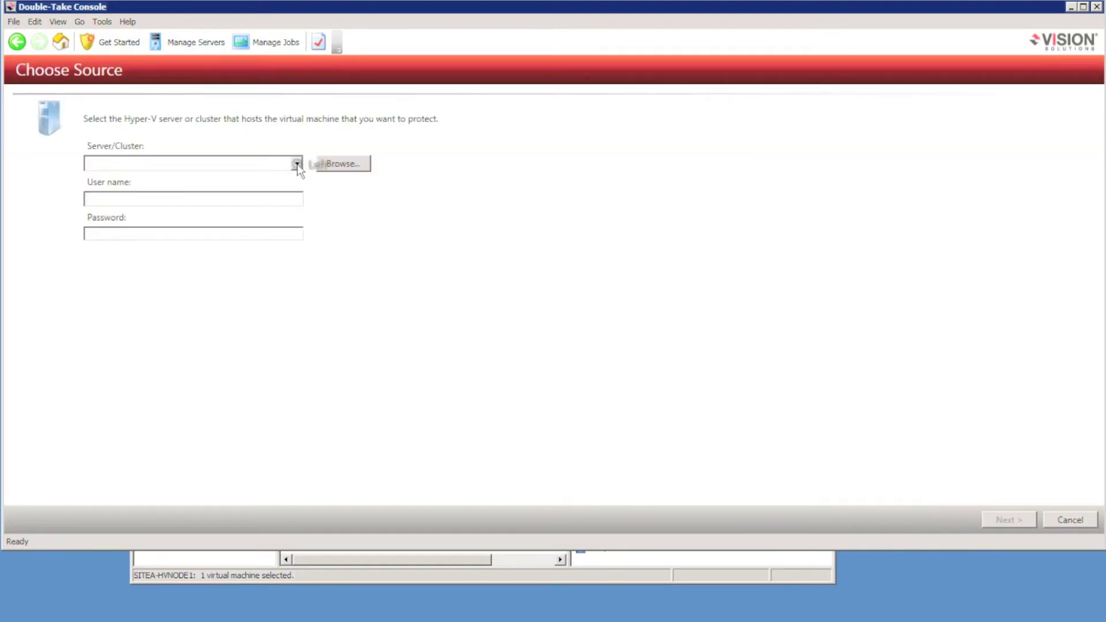
left_click(267, 190)
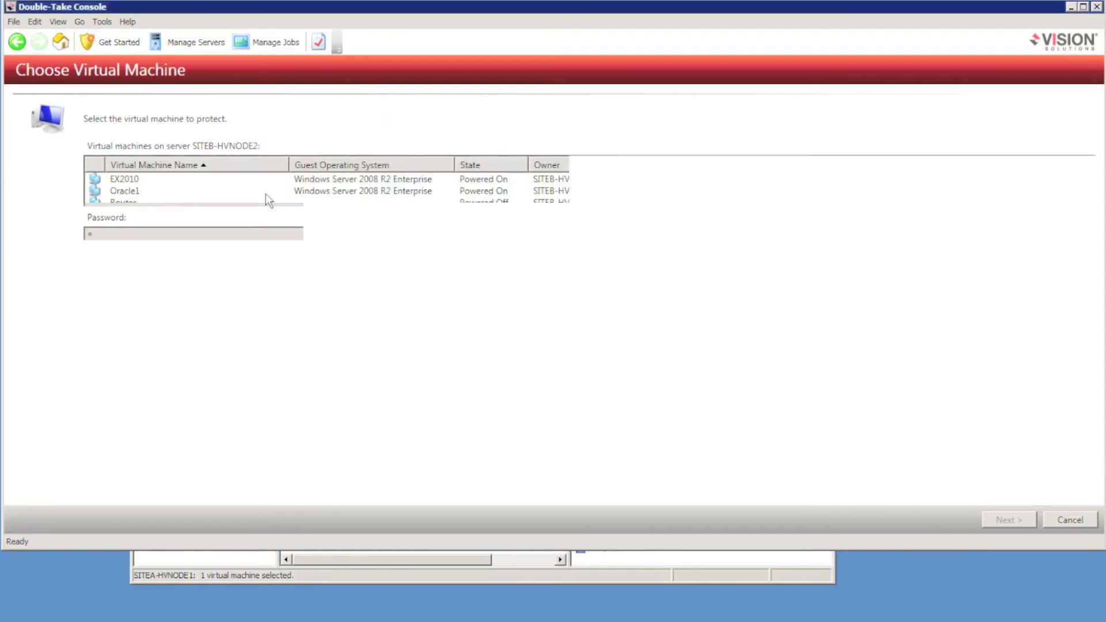
left_click(126, 183)
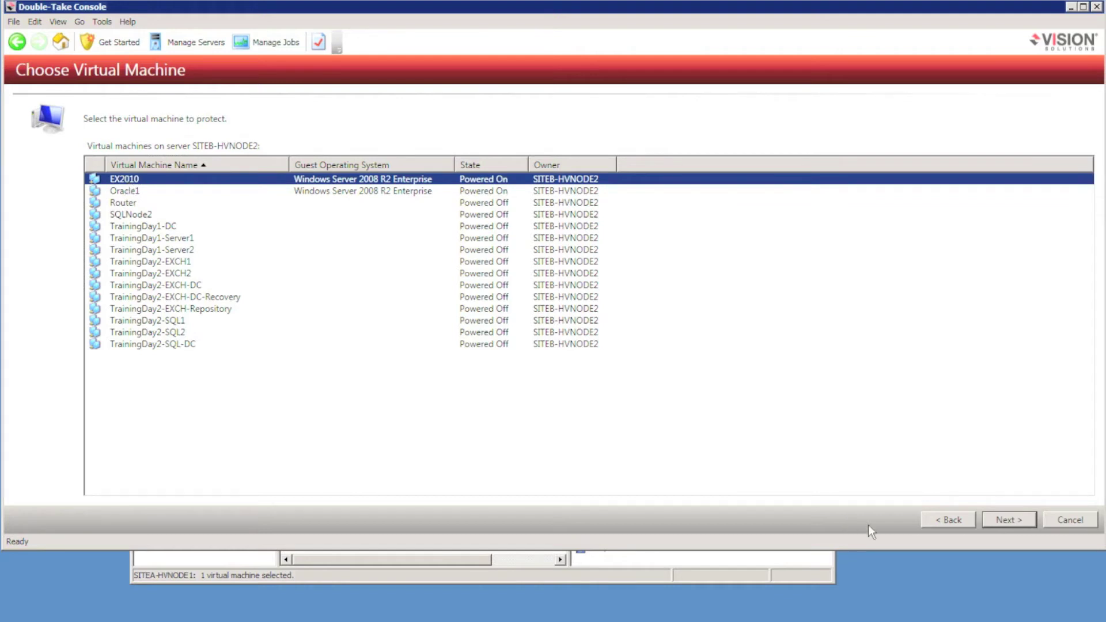
left_click(1006, 522)
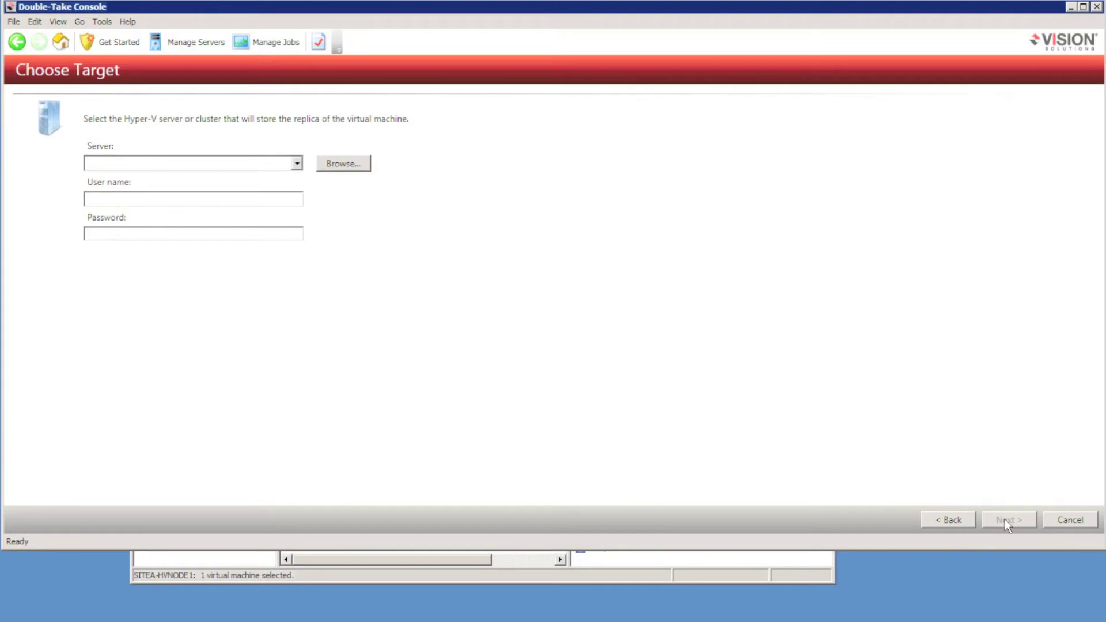
Step: Choose SiteA-HVNode1 as the EX2010 replica target and store the replica on volume I
left_click(297, 165)
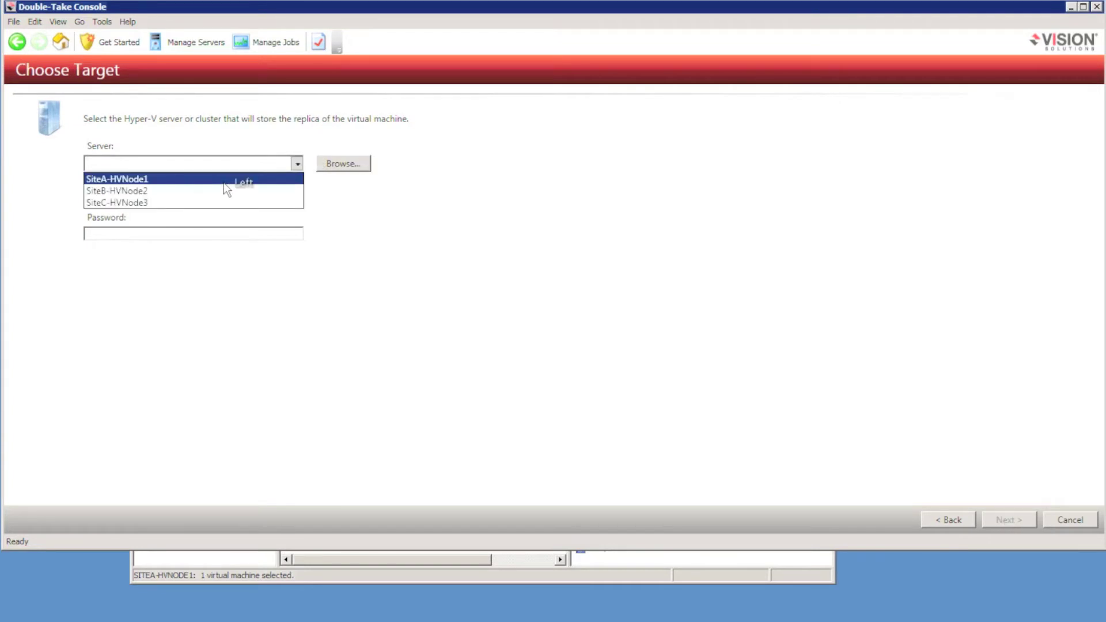
left_click(224, 183)
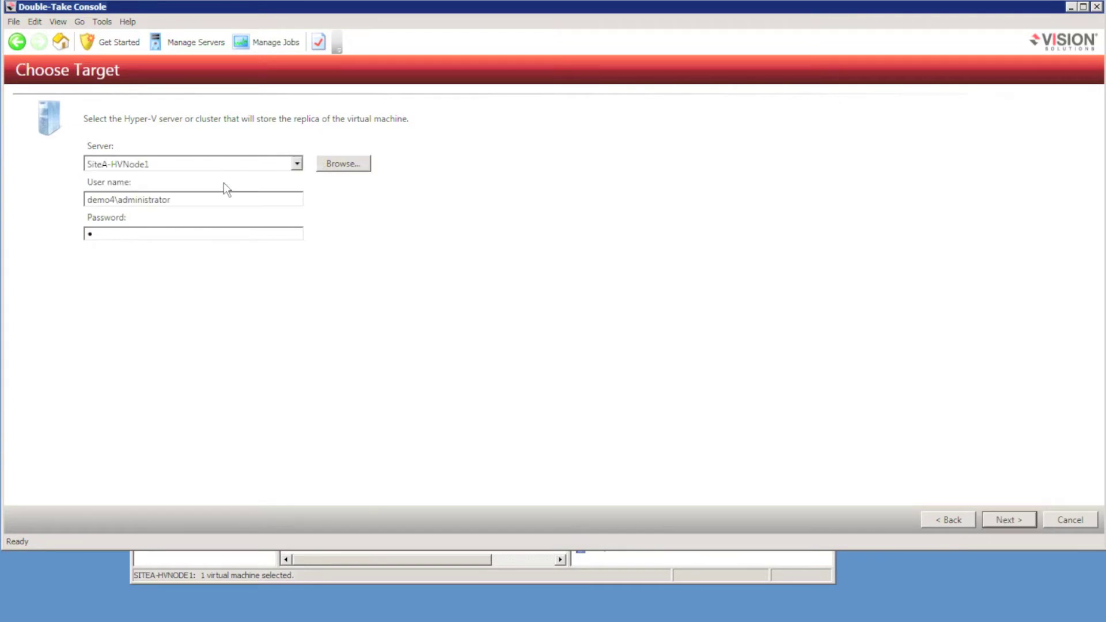
left_click(1007, 521)
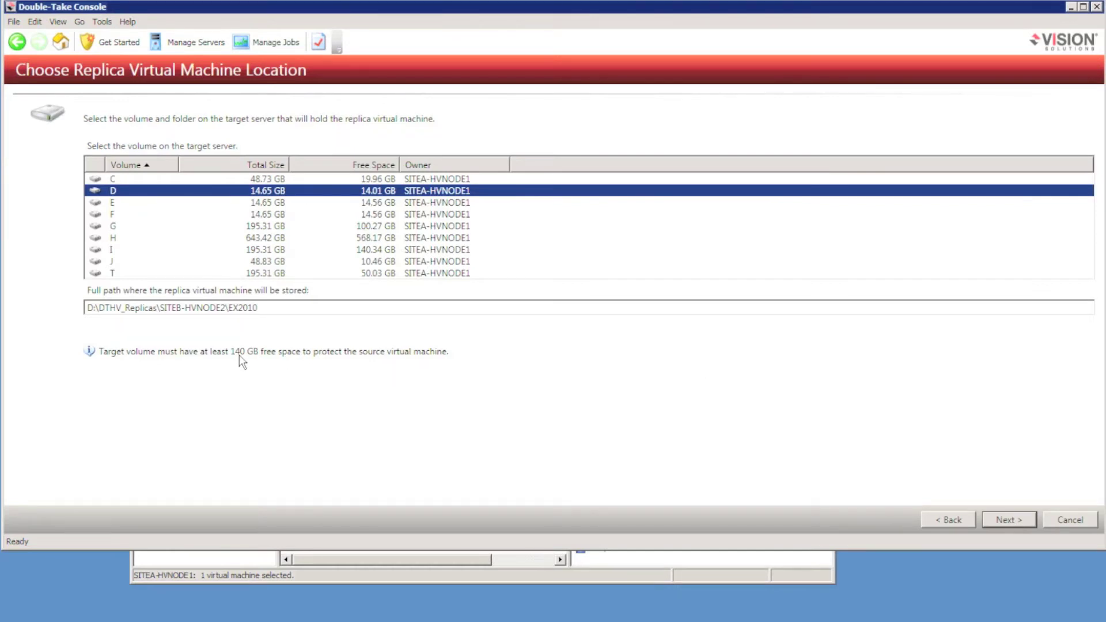
left_click(113, 251)
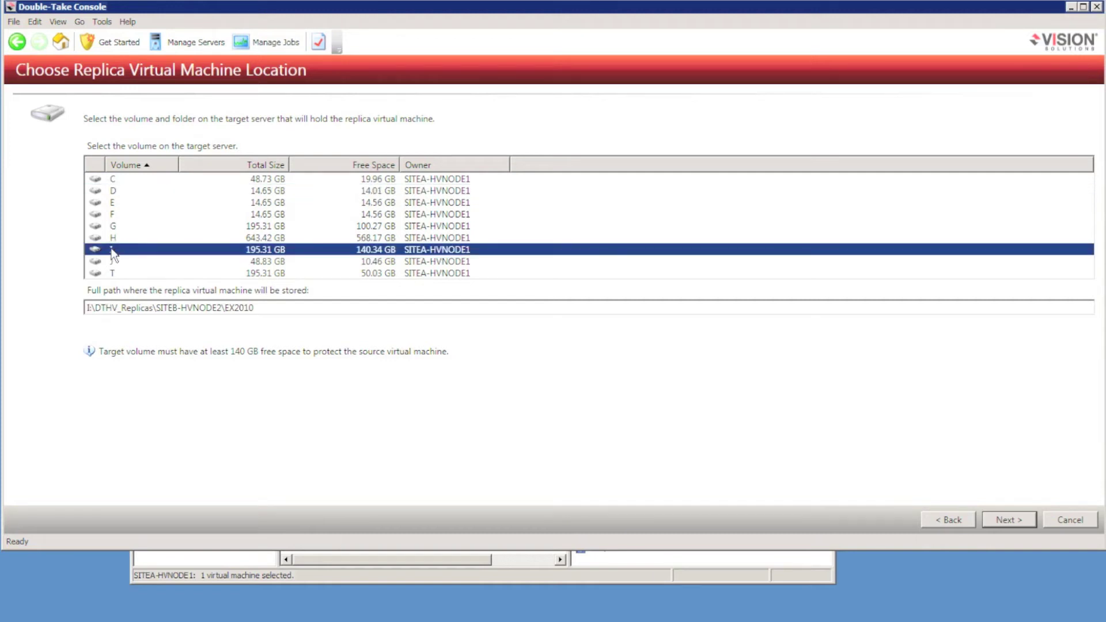
left_click(1007, 520)
Step: Map the adapter to Local Area Connection - Virtual Network and finish creating the EX2010 job
left_click(470, 219)
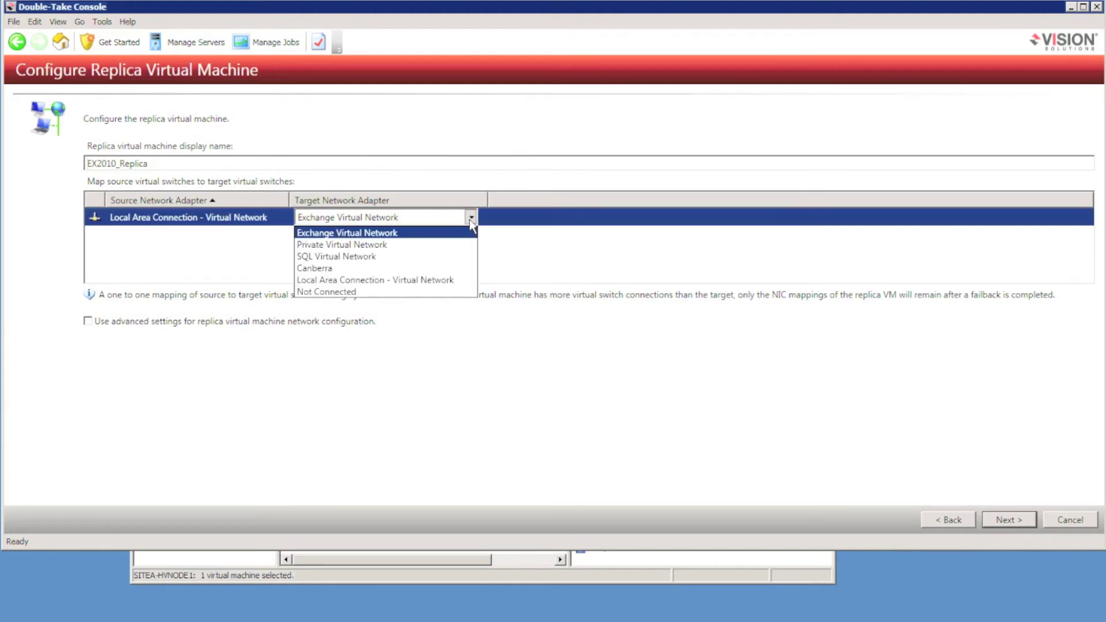
left_click(433, 281)
left_click(1020, 521)
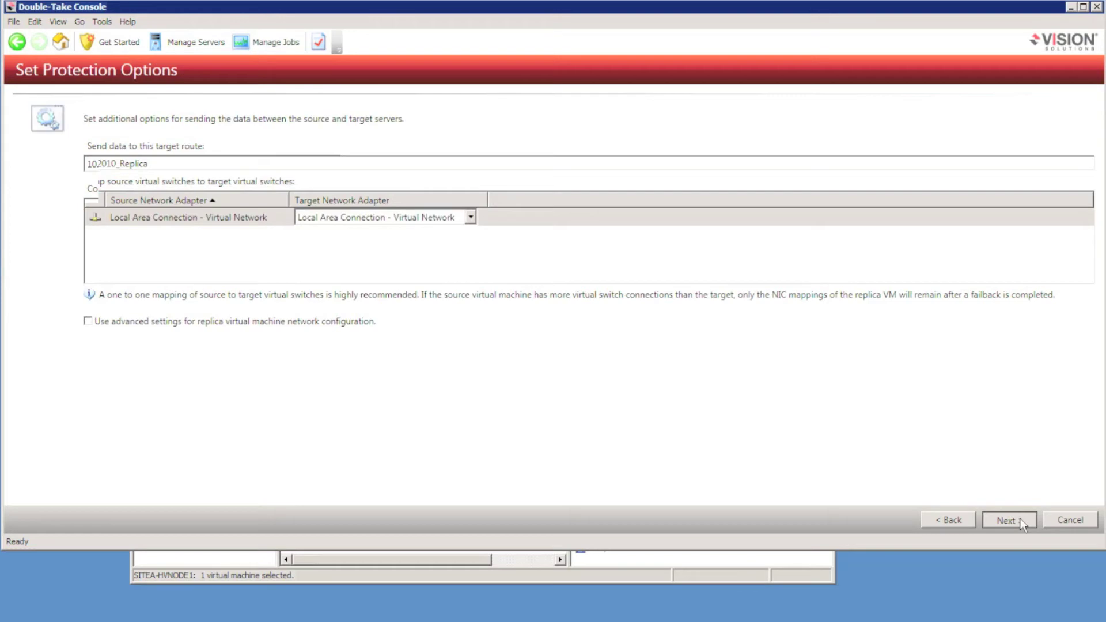
left_click(1018, 519)
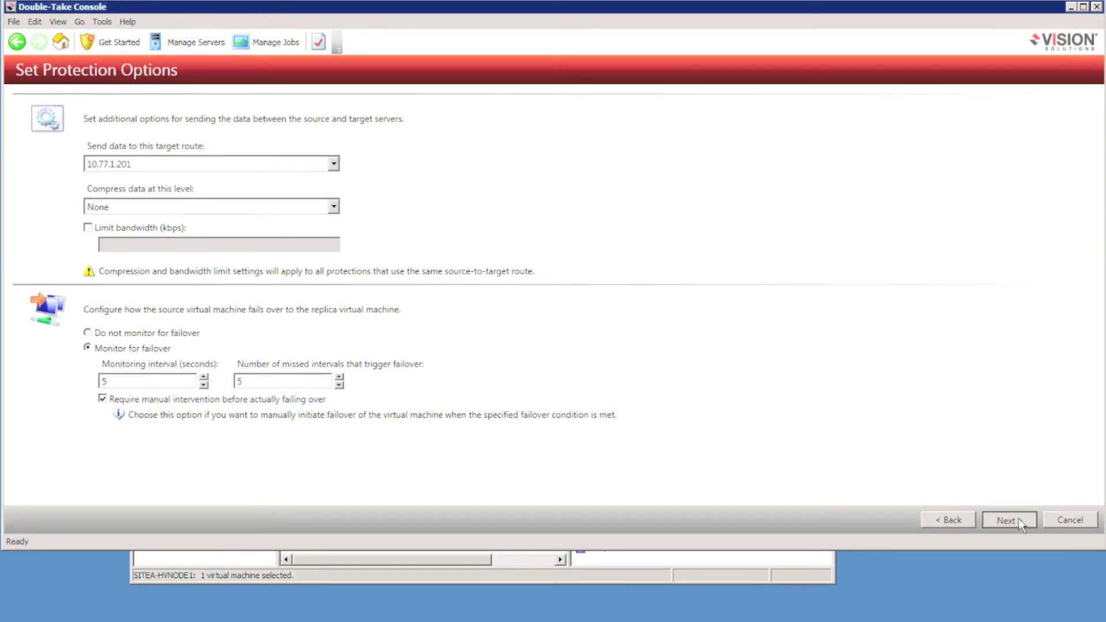
left_click(1018, 518)
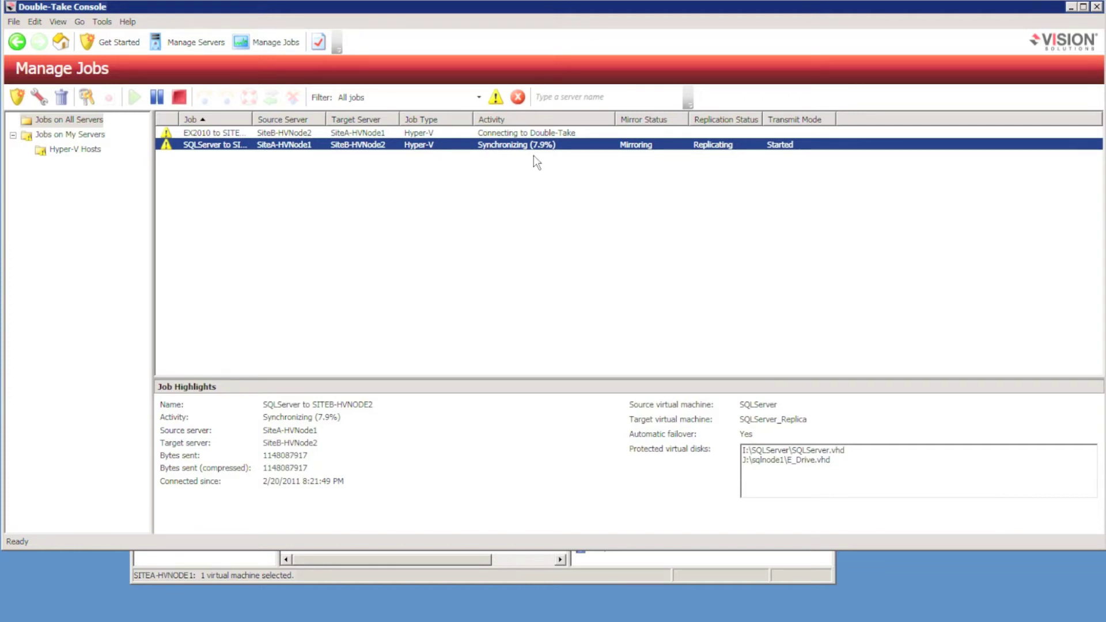
Step: Start a third Hyper-V protection with SiteB-HVNode2 as source and Oracle1 as the virtual machine
left_click(101, 40)
double_click(126, 165)
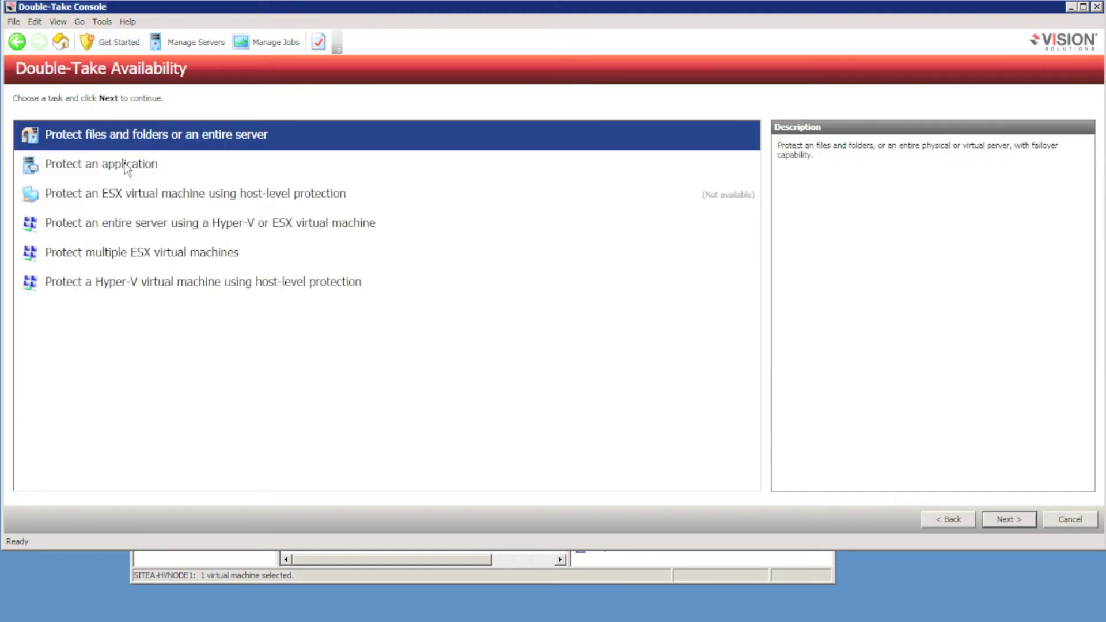
double_click(151, 282)
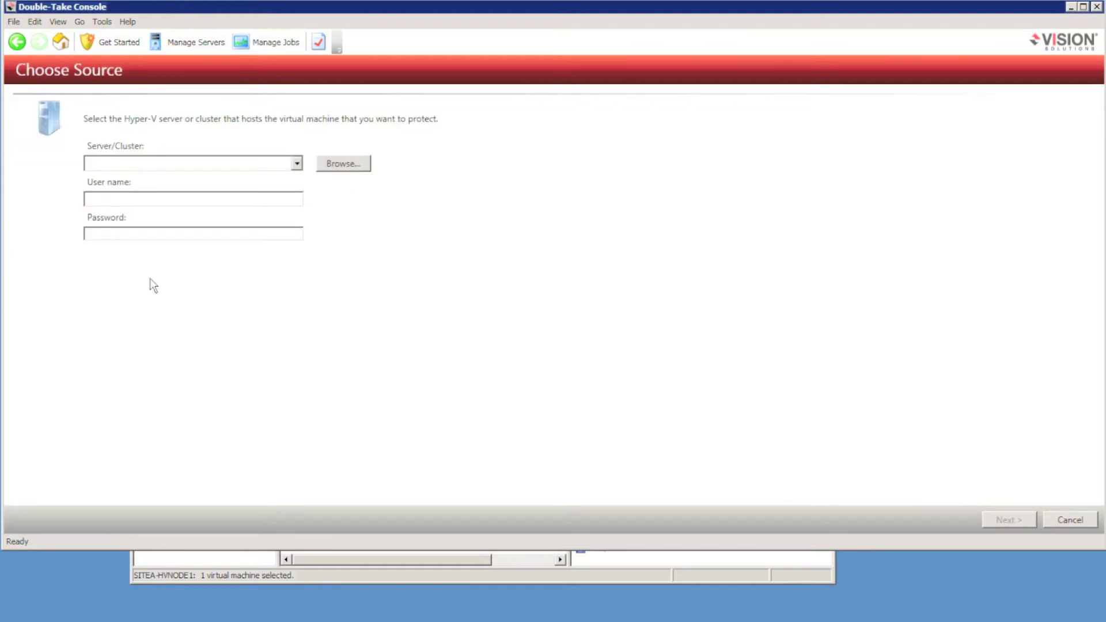
left_click(297, 165)
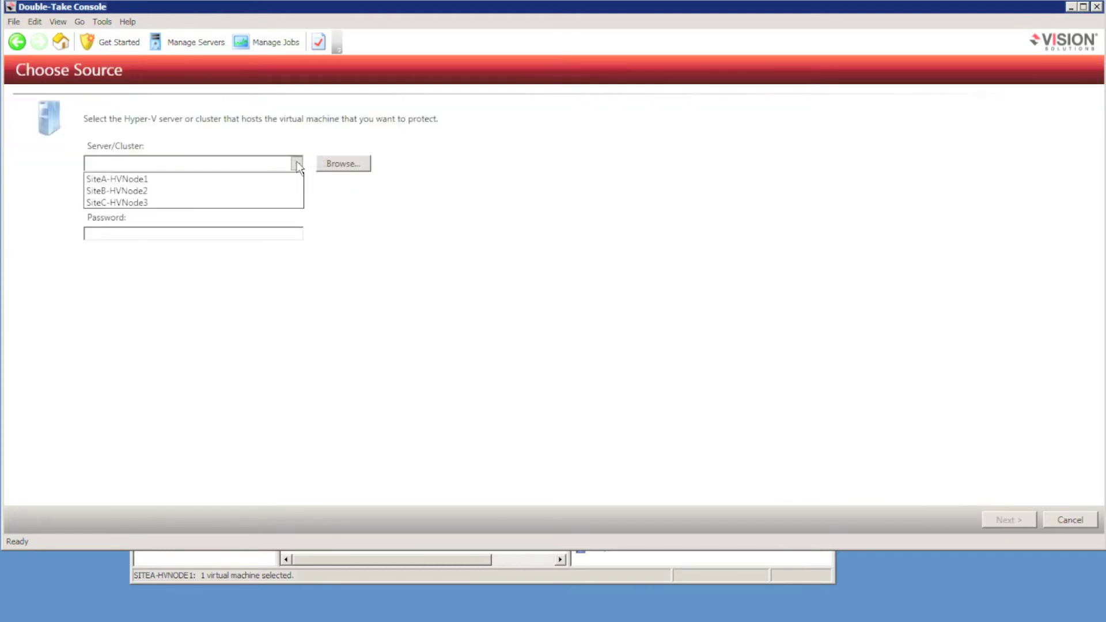
left_click(265, 181)
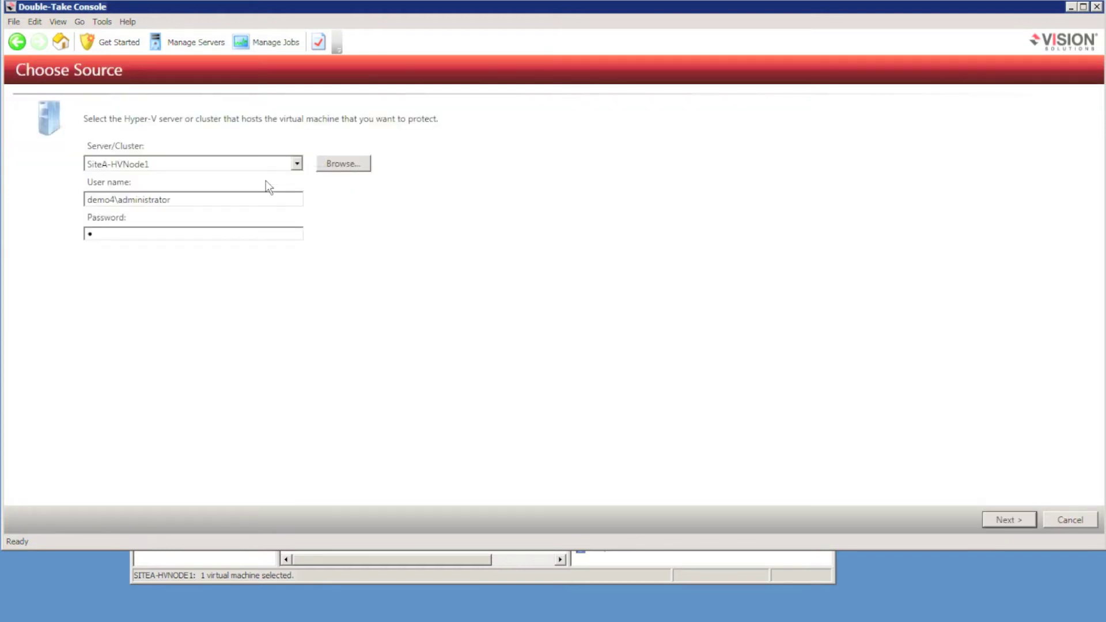
left_click(297, 164)
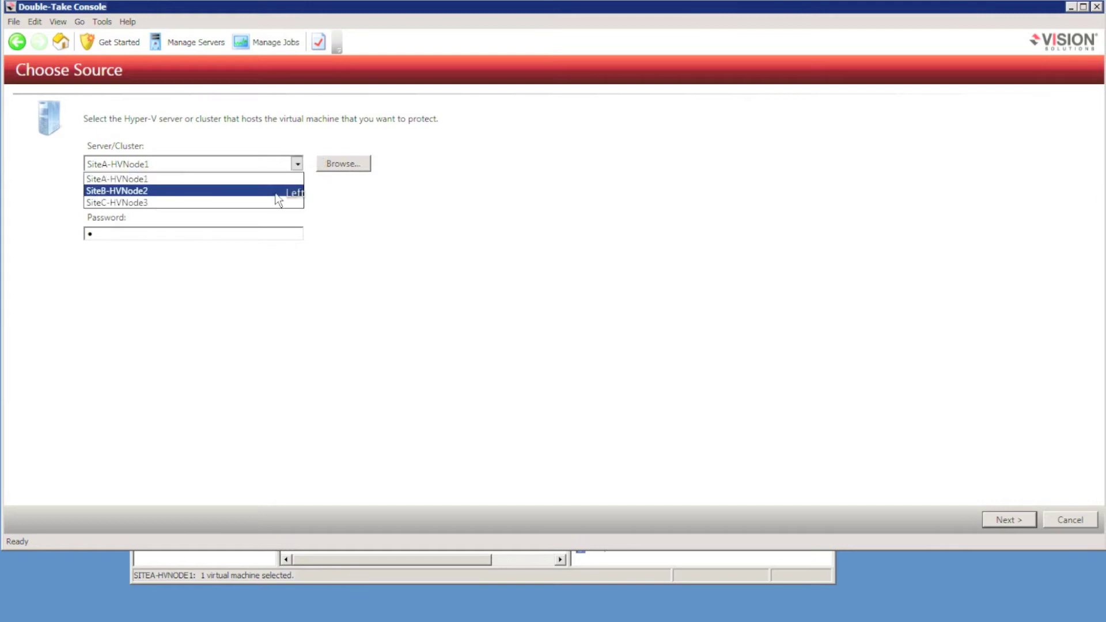
left_click(277, 197)
left_click(1010, 520)
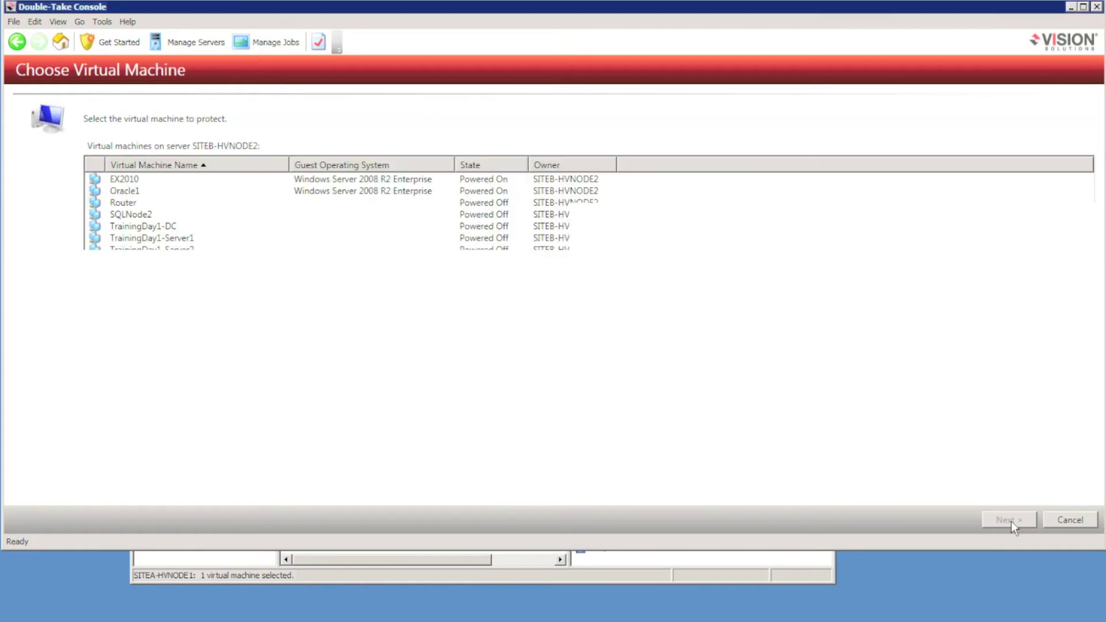
left_click(137, 193)
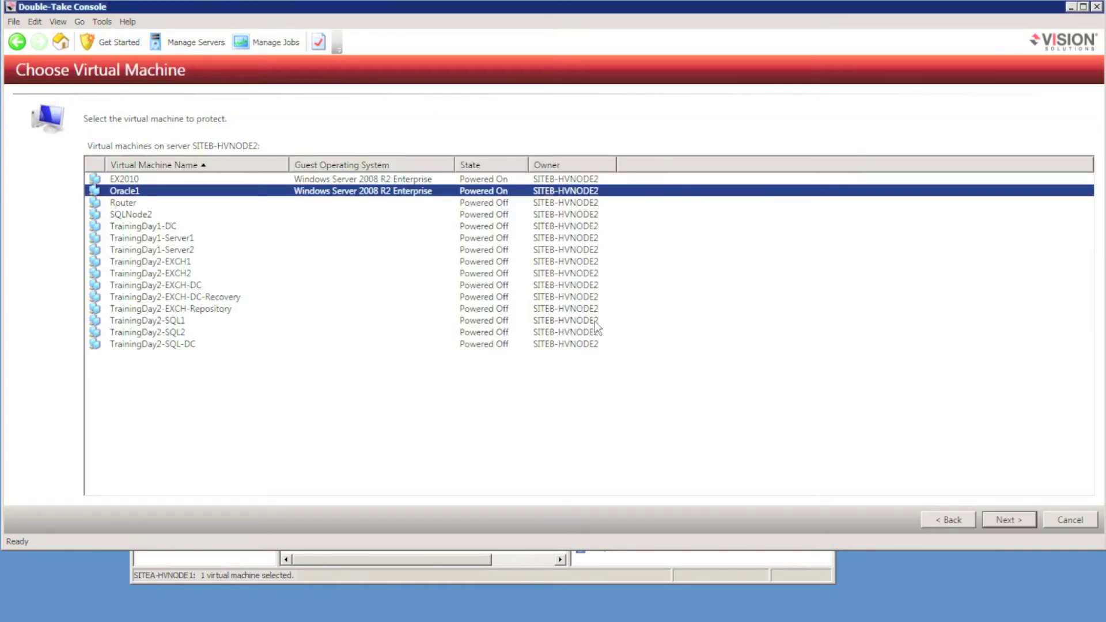
left_click(1008, 520)
Step: Choose SiteC-HVNode3 as the target server and store the Oracle1 replica on volume C
left_click(297, 165)
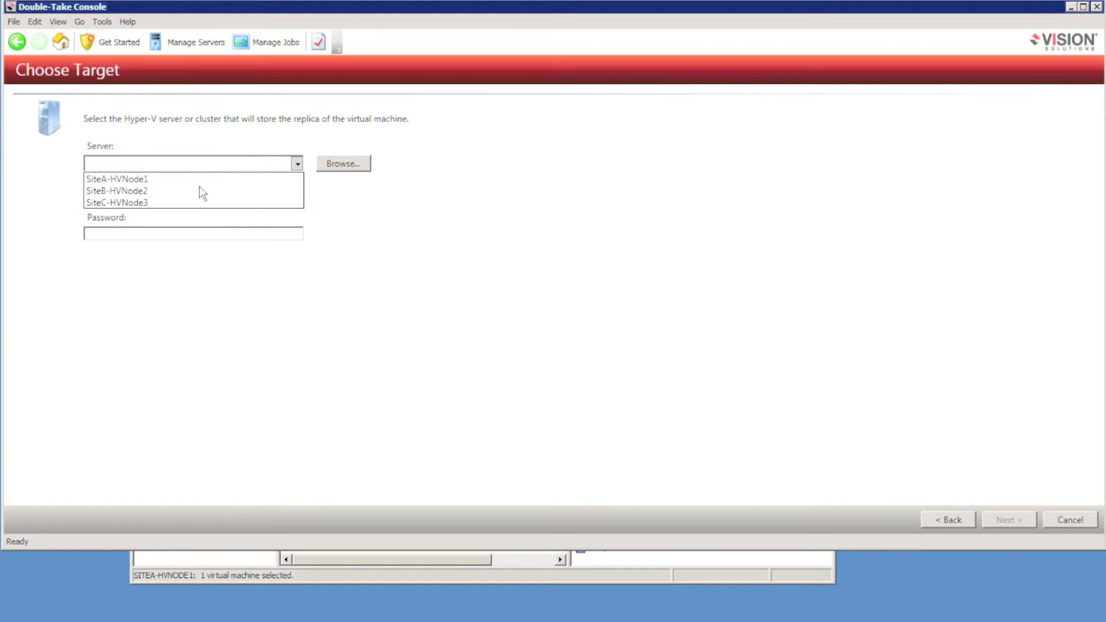
left_click(197, 203)
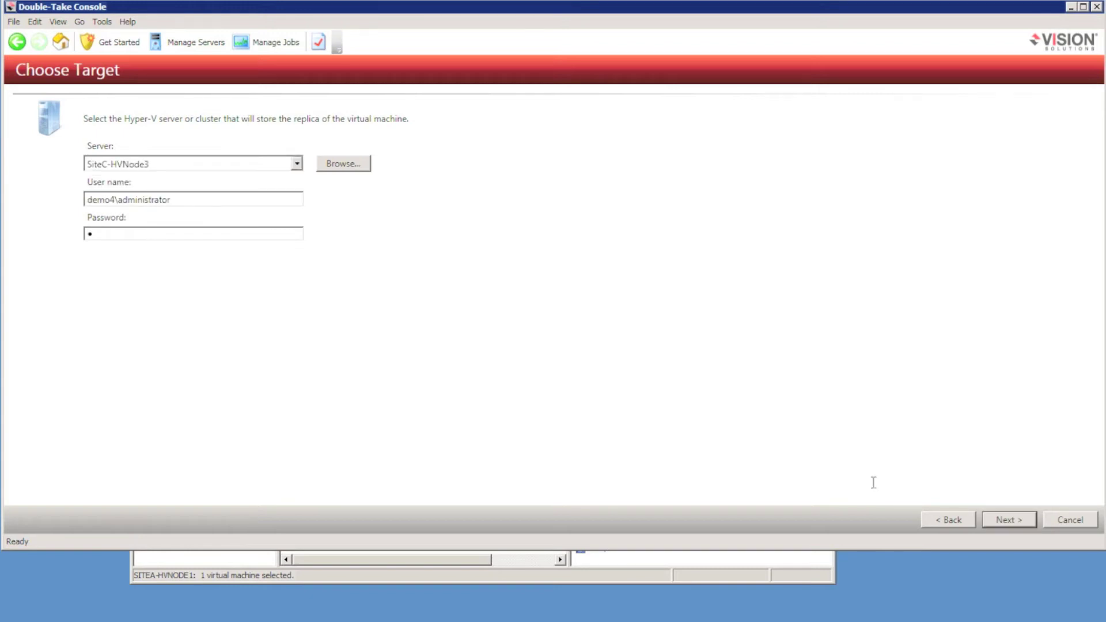
left_click(1011, 519)
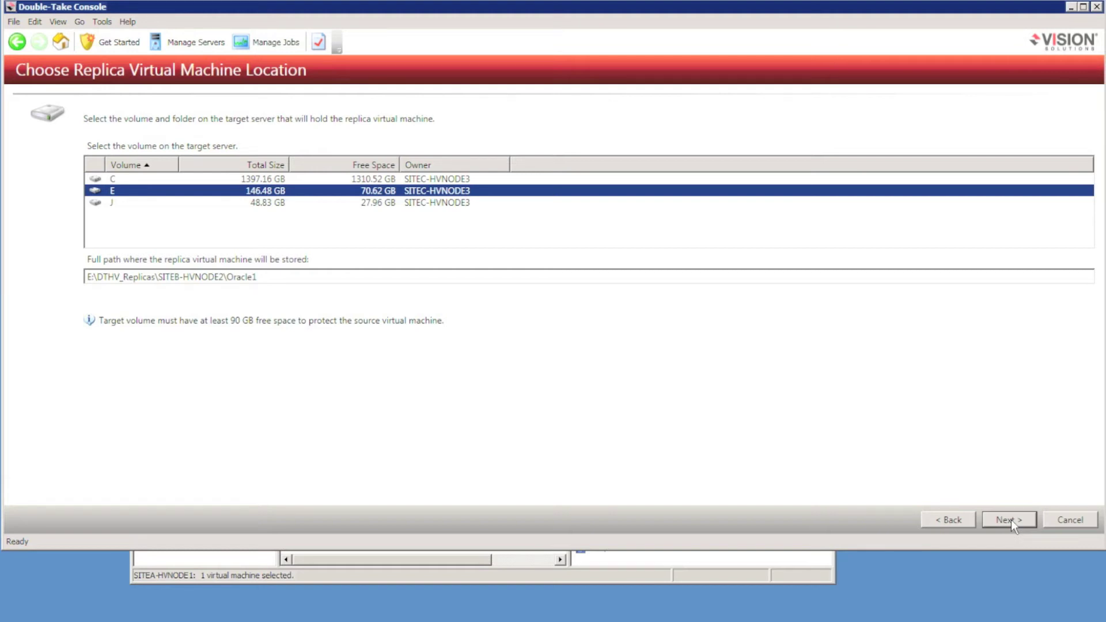
left_click(129, 180)
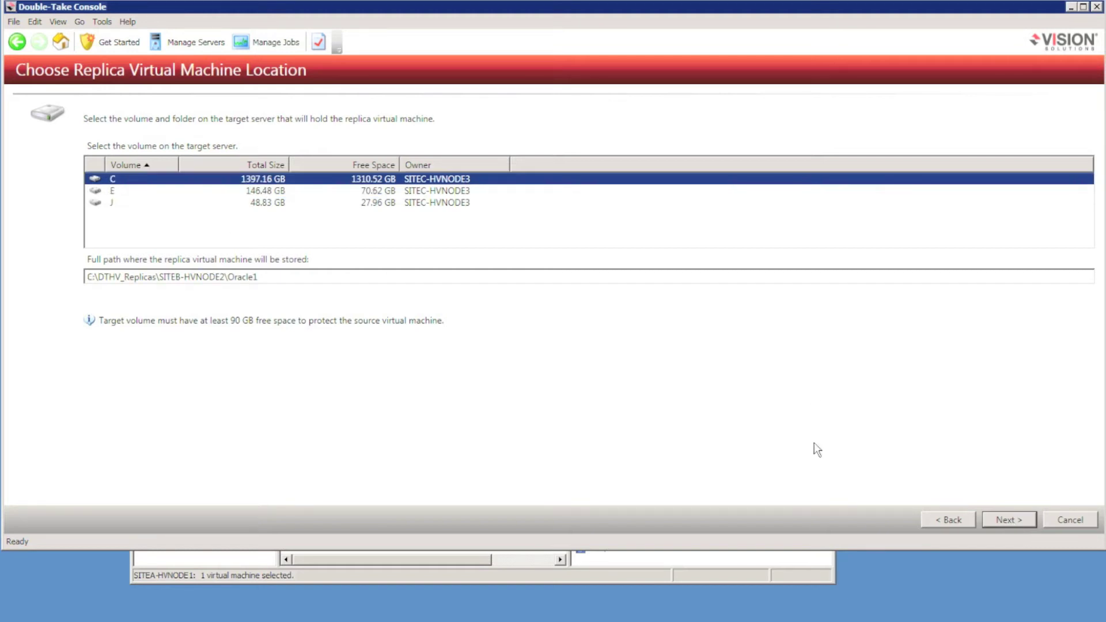
left_click(1013, 521)
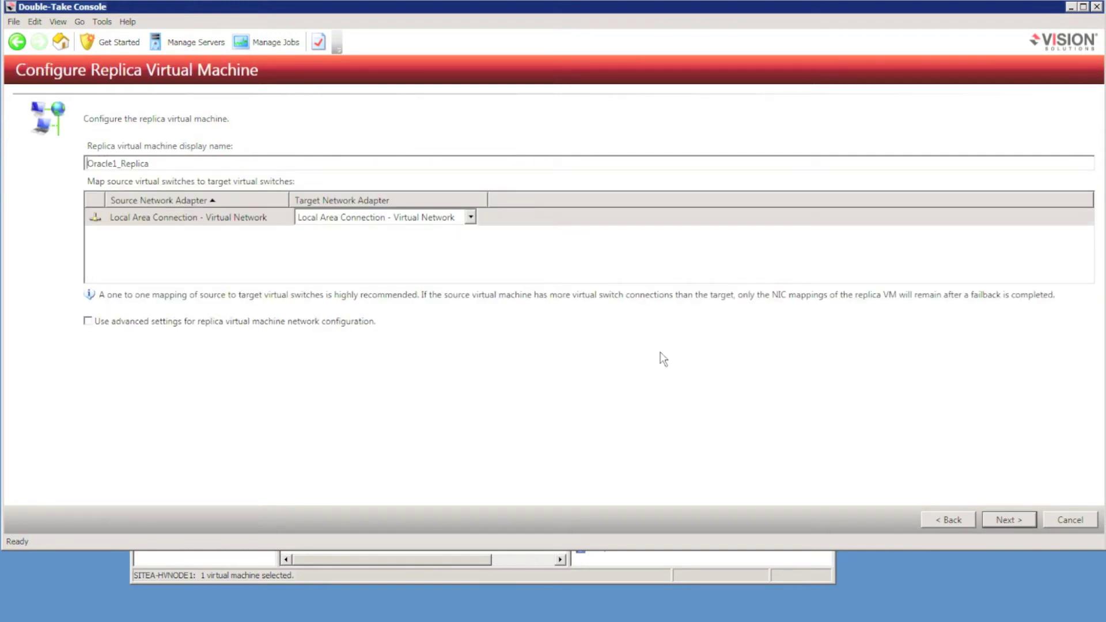
Step: Enable advanced replica network settings and save host name Oracle1 with the administrator user name and password
left_click(87, 321)
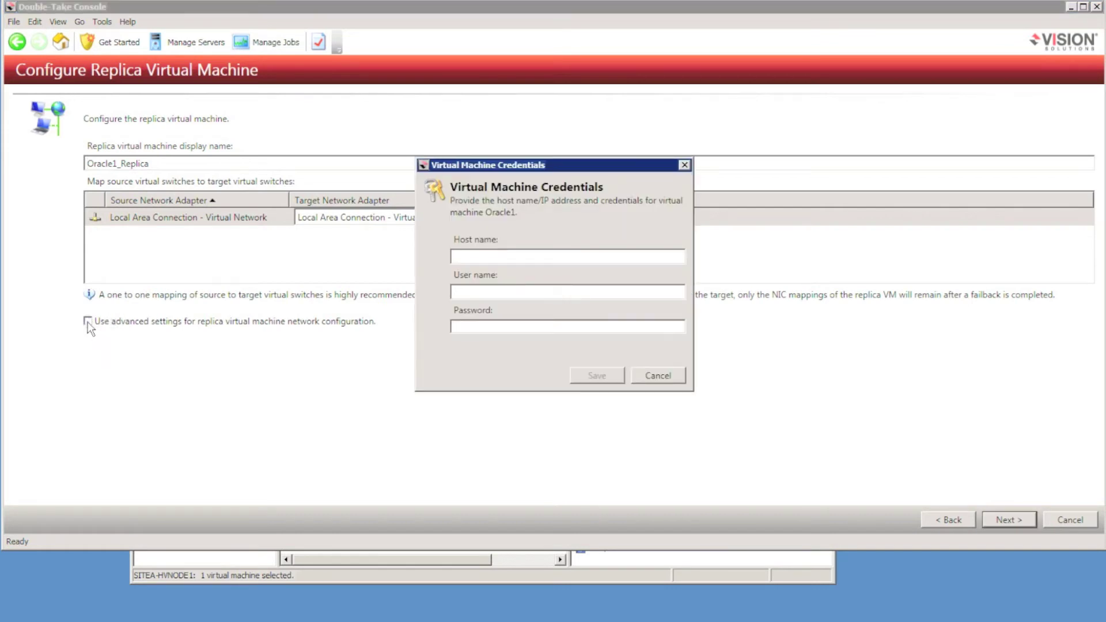
left_click(468, 260)
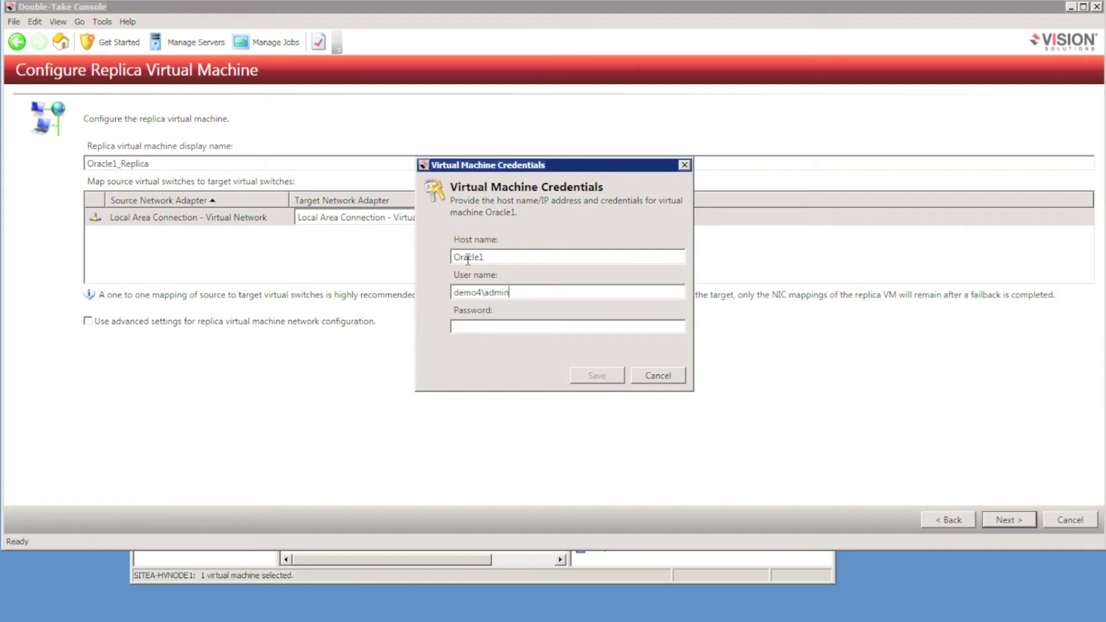
key("Return")
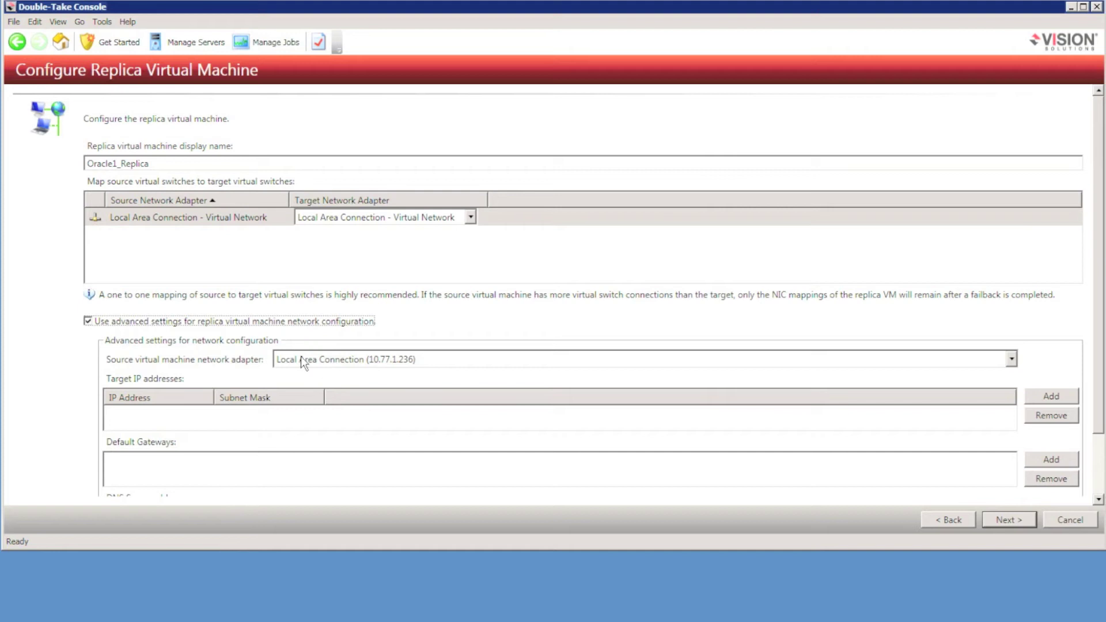
Step: Add replica IP address 10.77.7.225 with subnet mask 255.255.255.0
left_click(1046, 397)
type("1")
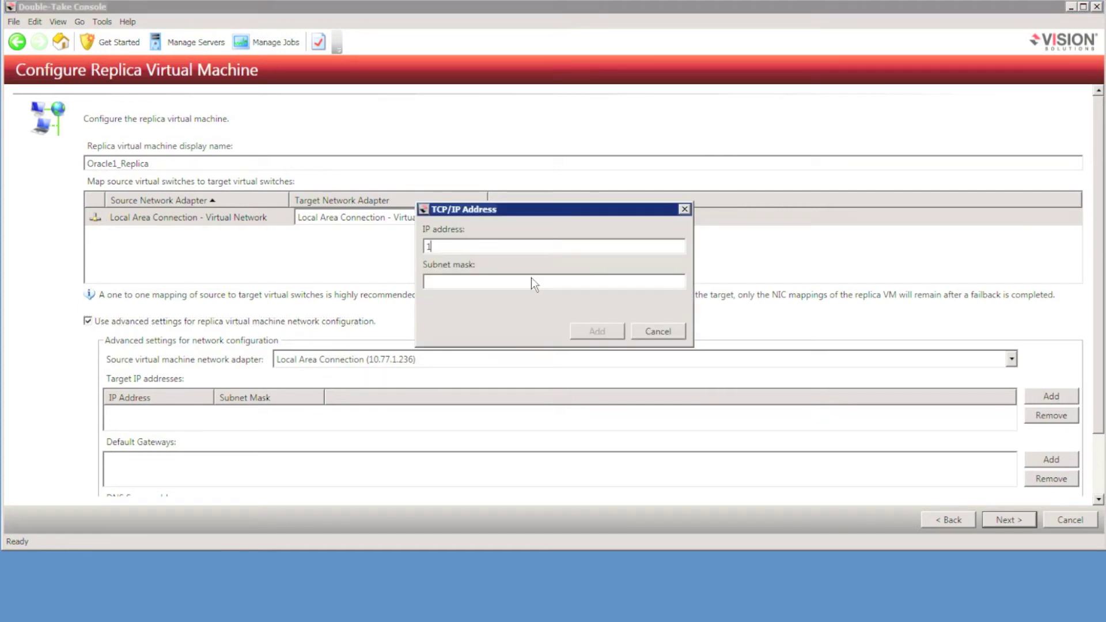
type("0.77.7.225")
left_click(531, 282)
type("255.255.255.0")
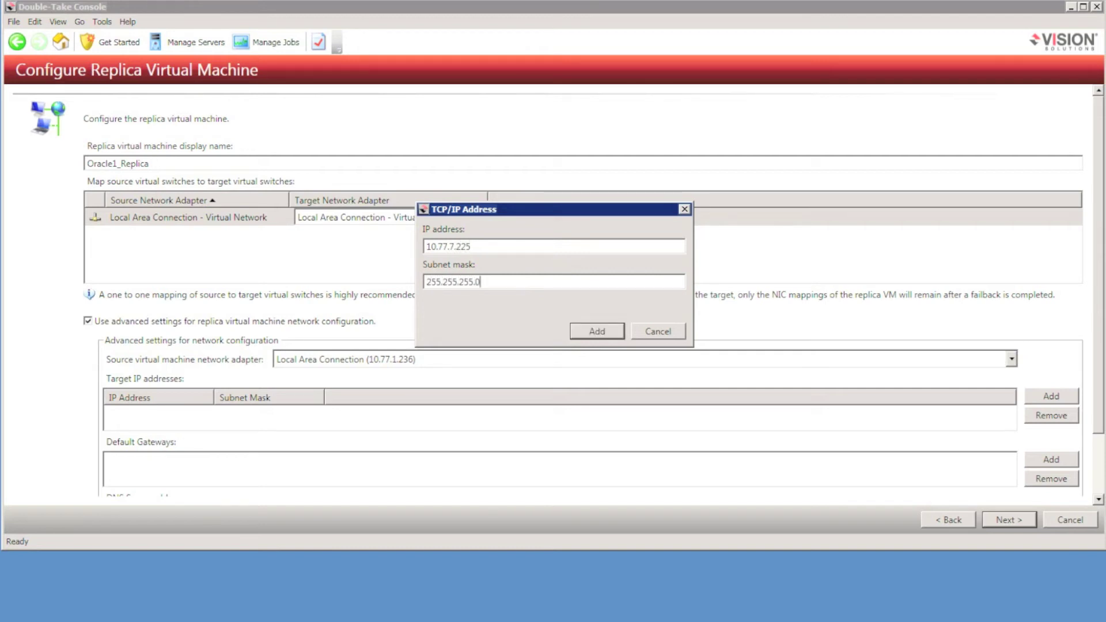
left_click(595, 331)
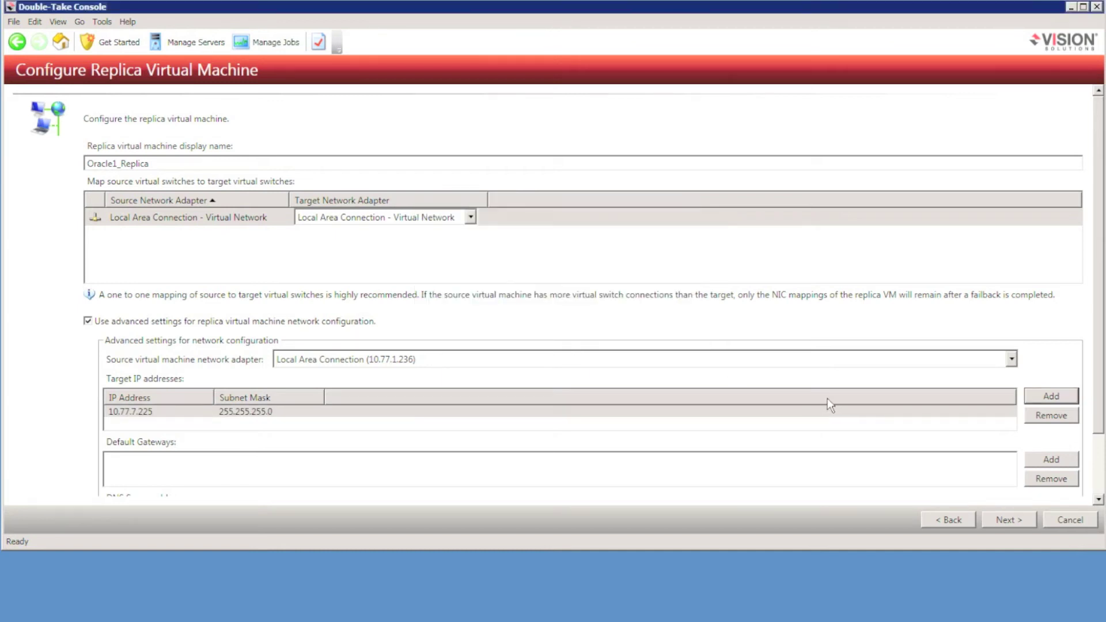
Step: Add default gateway 10.77.7.2 and DNS server 10.77.1.200 for the Oracle1 replica
left_click(1051, 460)
type("1")
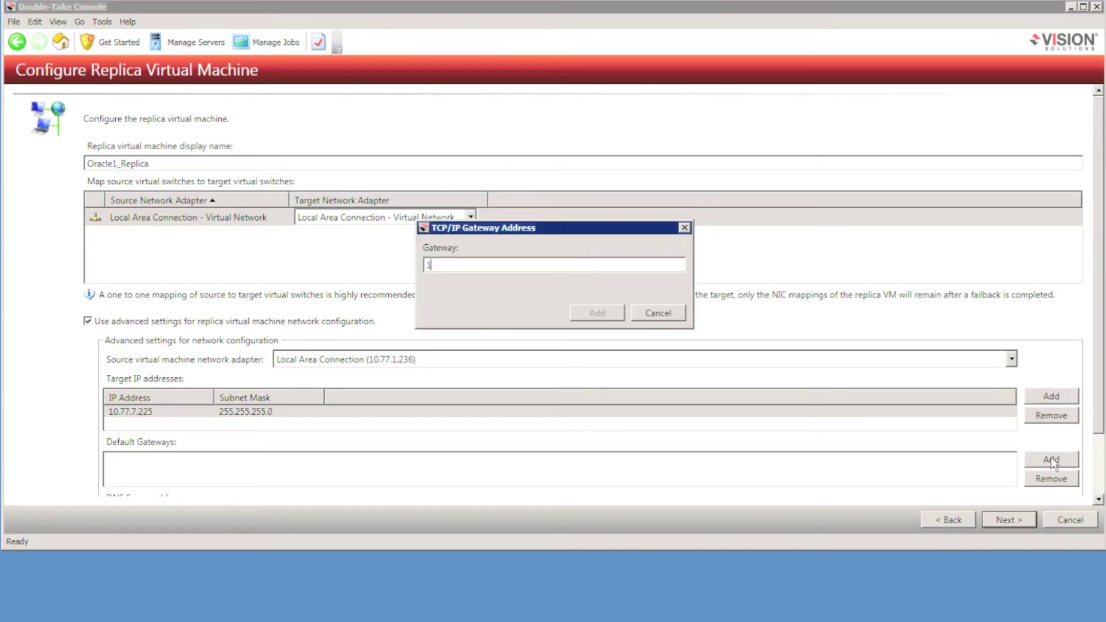
type("0.77.7.2")
left_click(591, 314)
left_click(1100, 471)
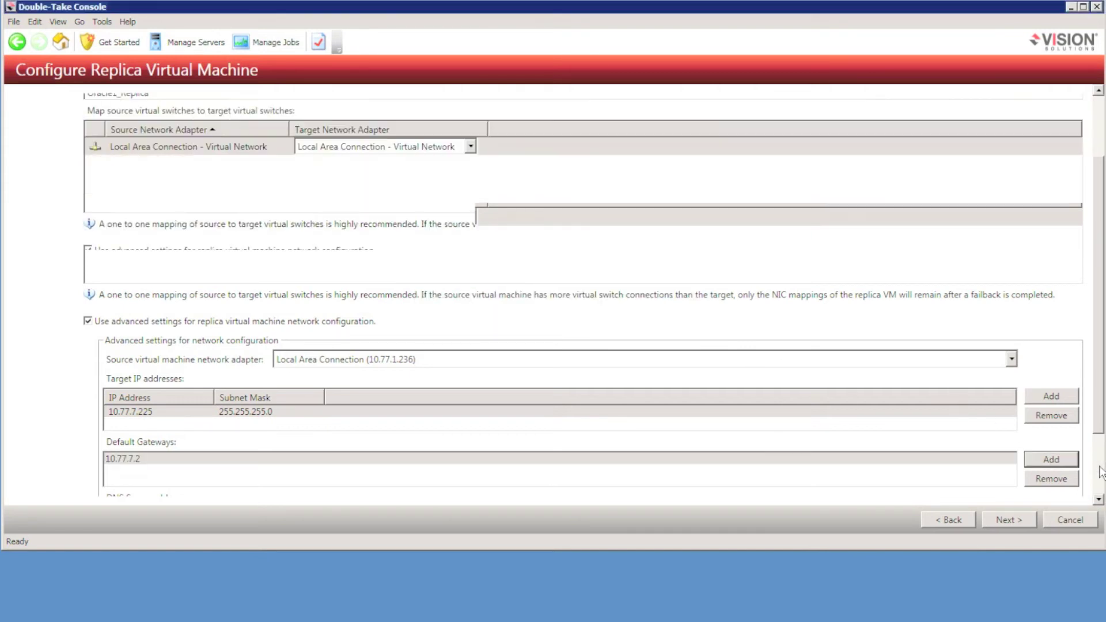
left_click(1043, 447)
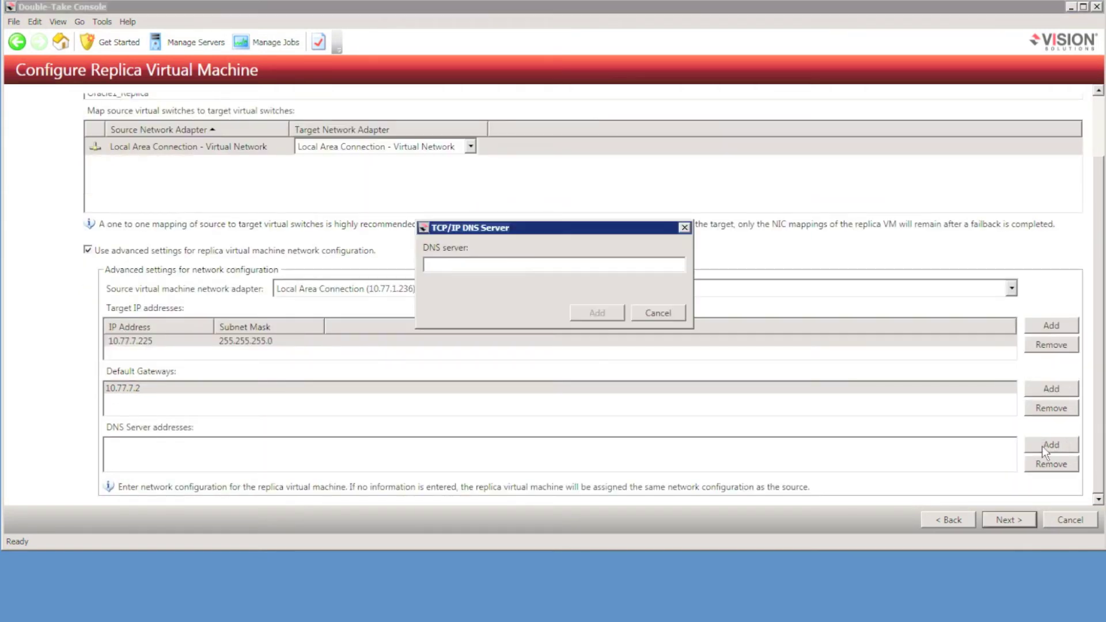
type("10.77.1")
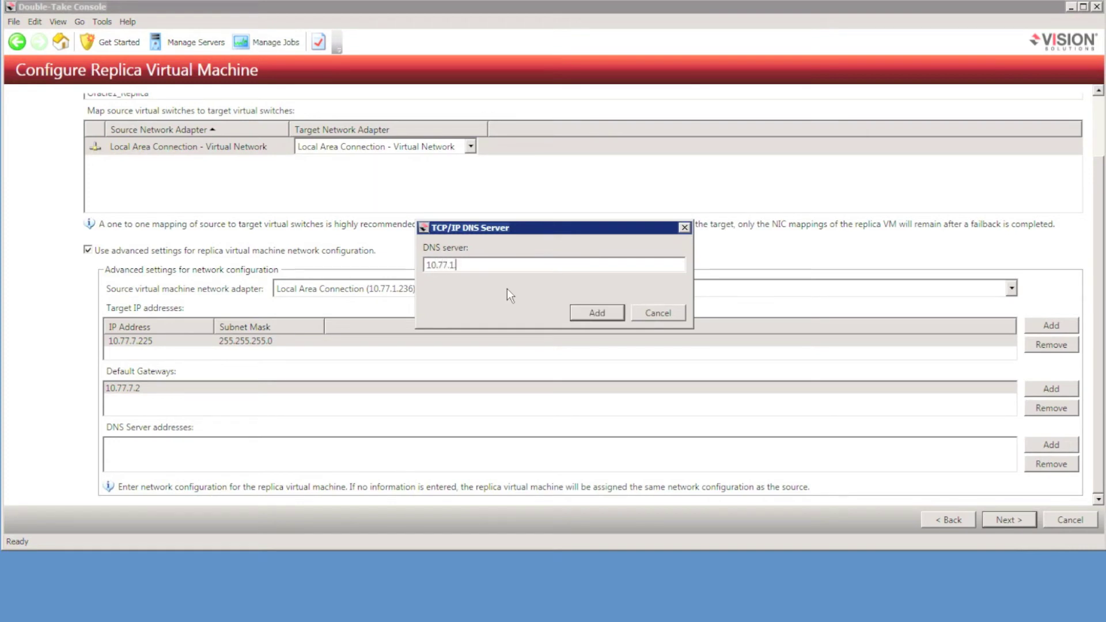
type(".200")
left_click(597, 313)
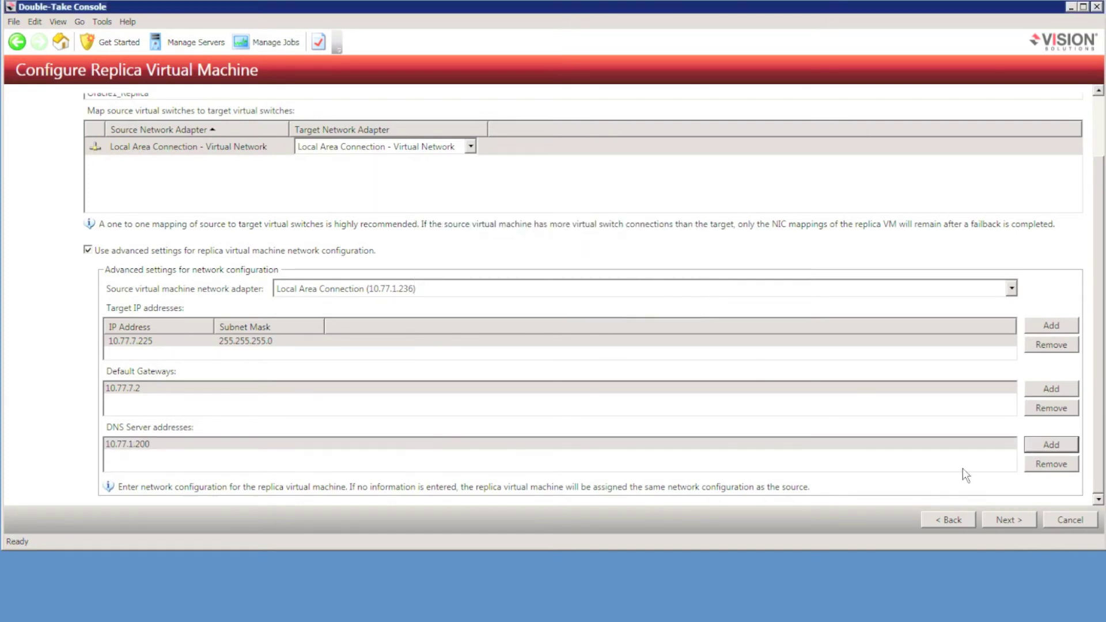
left_click(1008, 520)
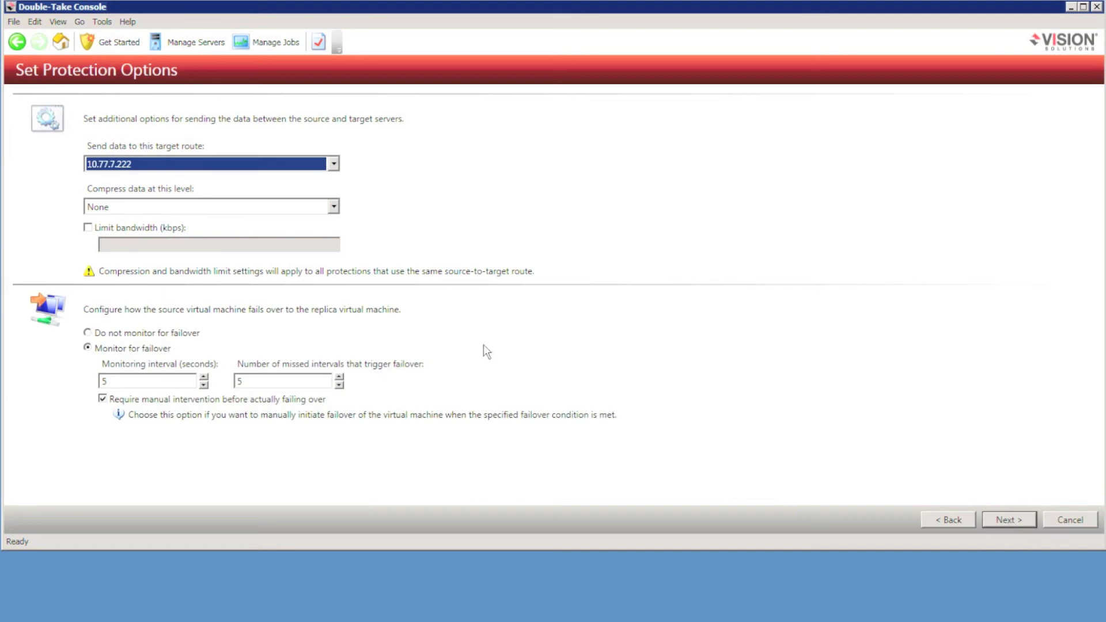
Step: Set compression to Low and failover after 20 missed intervals, then finish the Oracle1 job
left_click(334, 207)
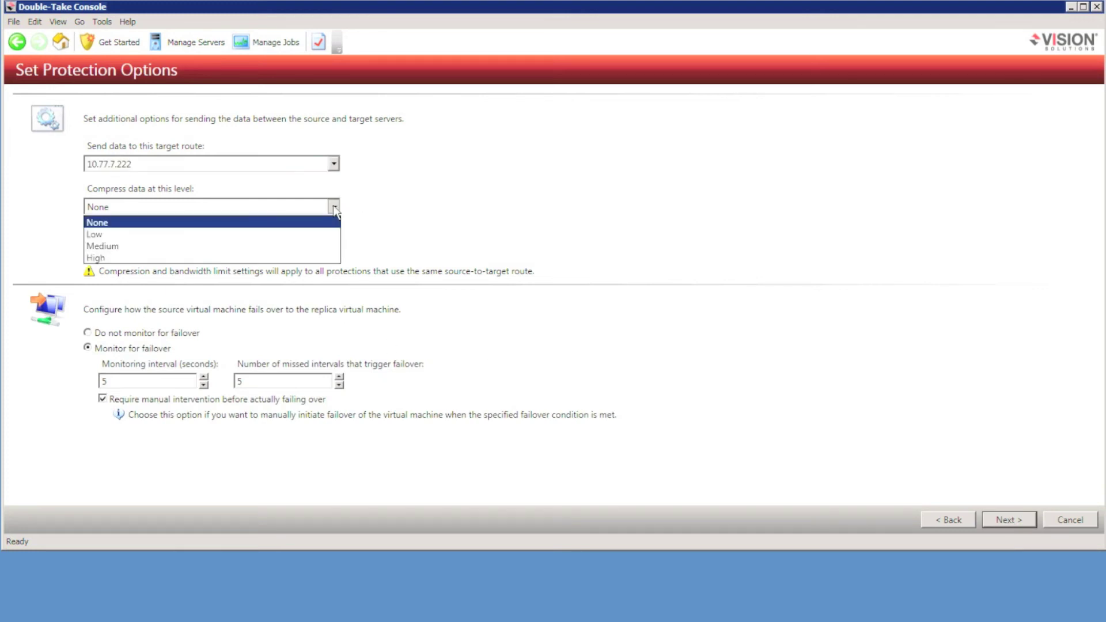
left_click(307, 234)
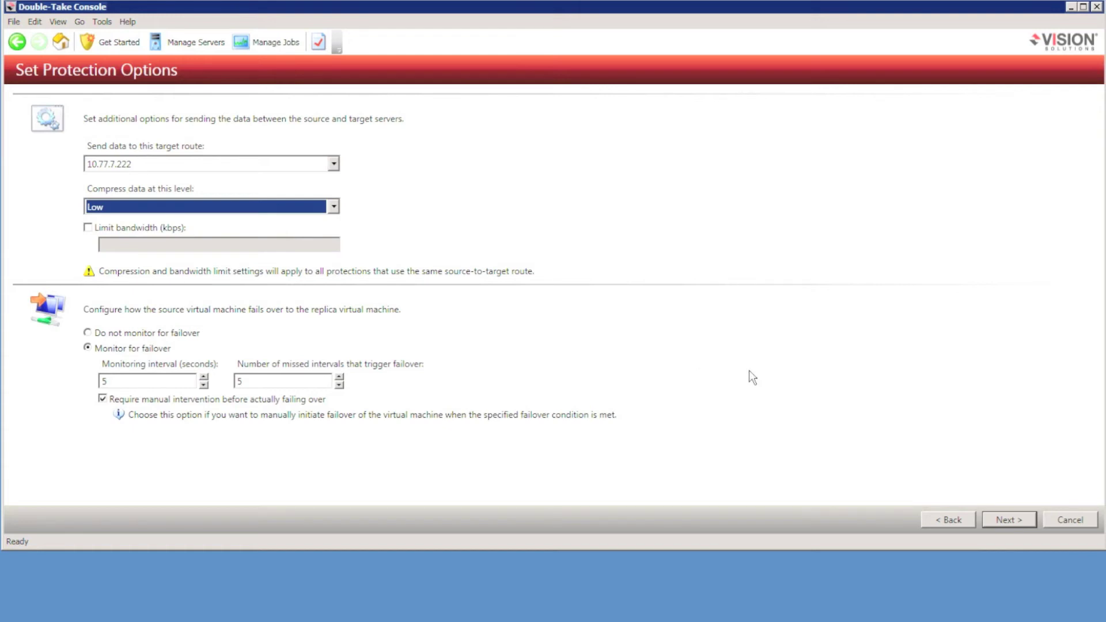
left_click(167, 382)
left_click_drag(168, 382, 48, 384)
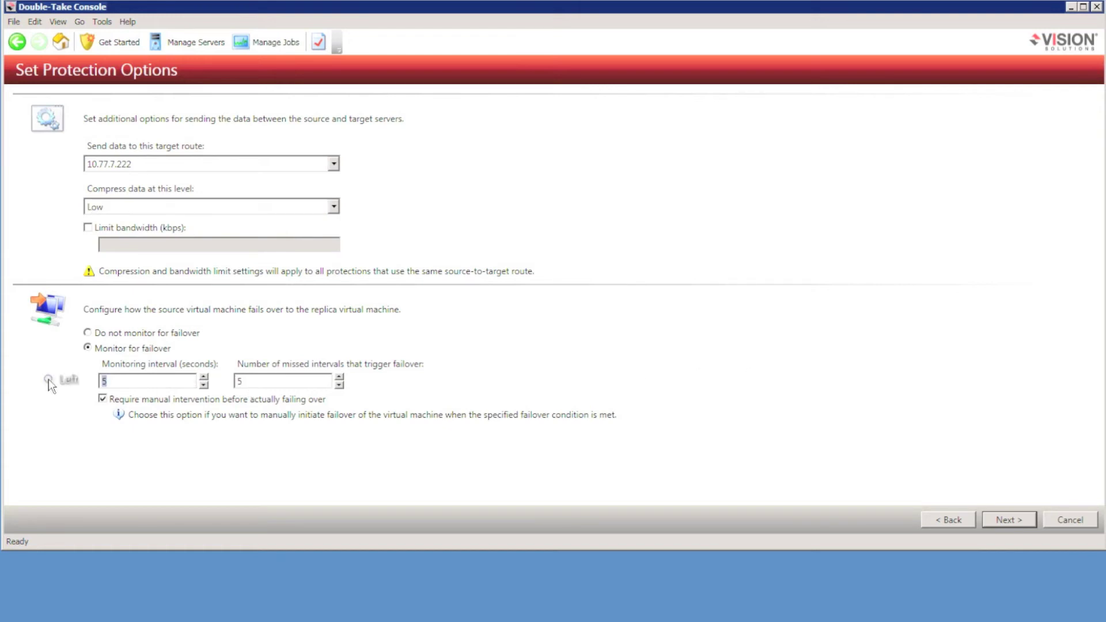
left_click_drag(281, 385, 213, 381)
type("20")
left_click(1000, 520)
left_click(1000, 520)
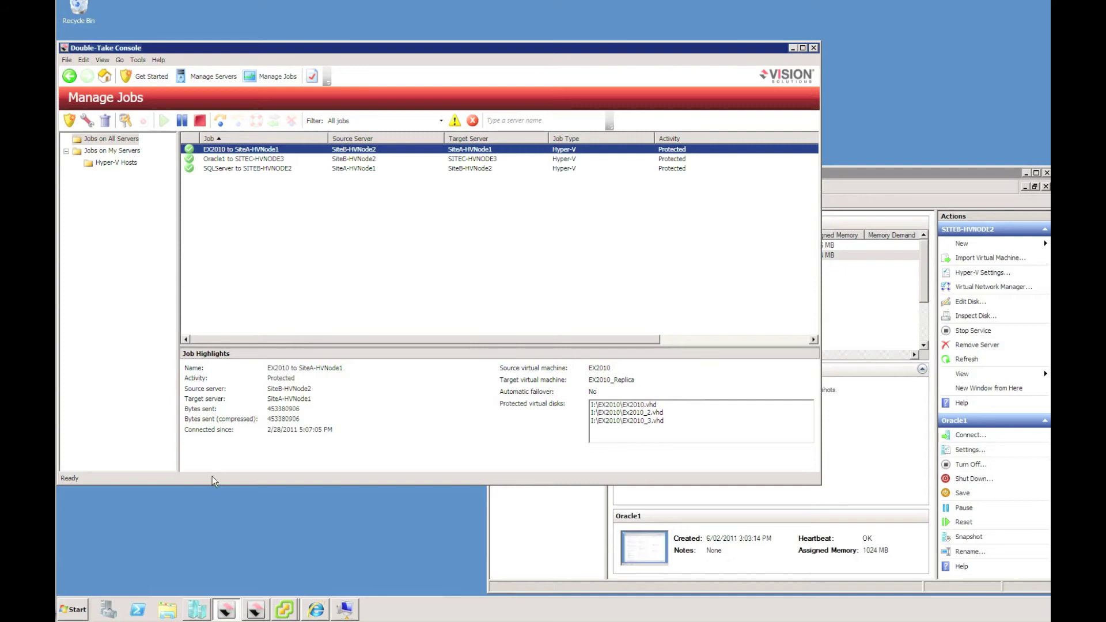
Step: Send a 'Before Failover' message to the Administrator mailbox in Outlook Web App, then minimize it
left_click(311, 614)
left_click(395, 138)
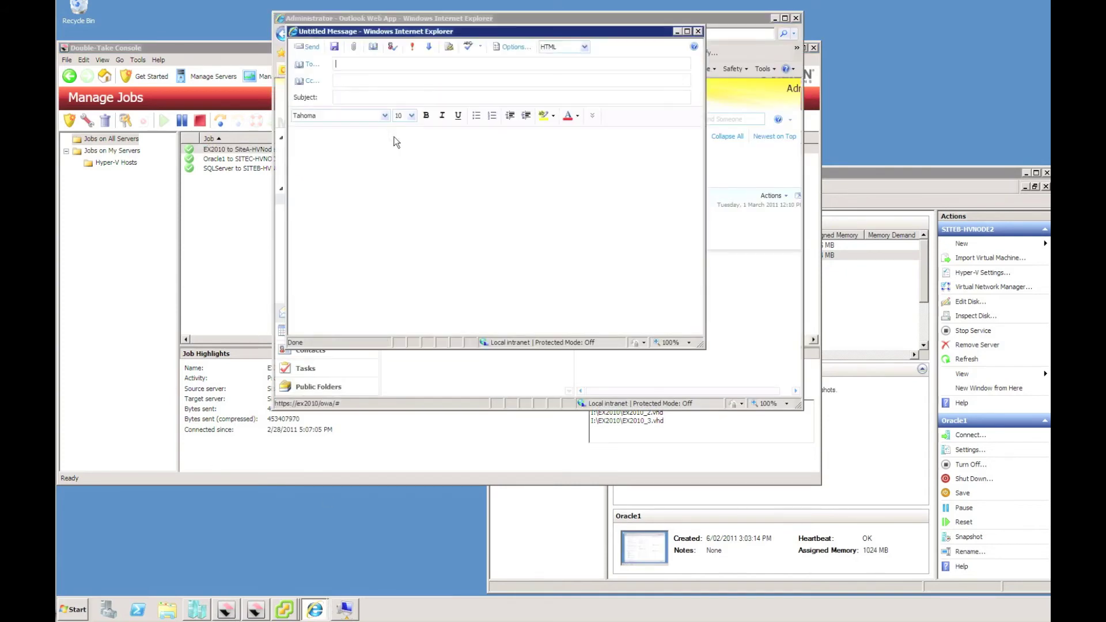
type("admin")
key("Return")
left_click(351, 102)
type("Before ")
type("Failure")
left_click(307, 47)
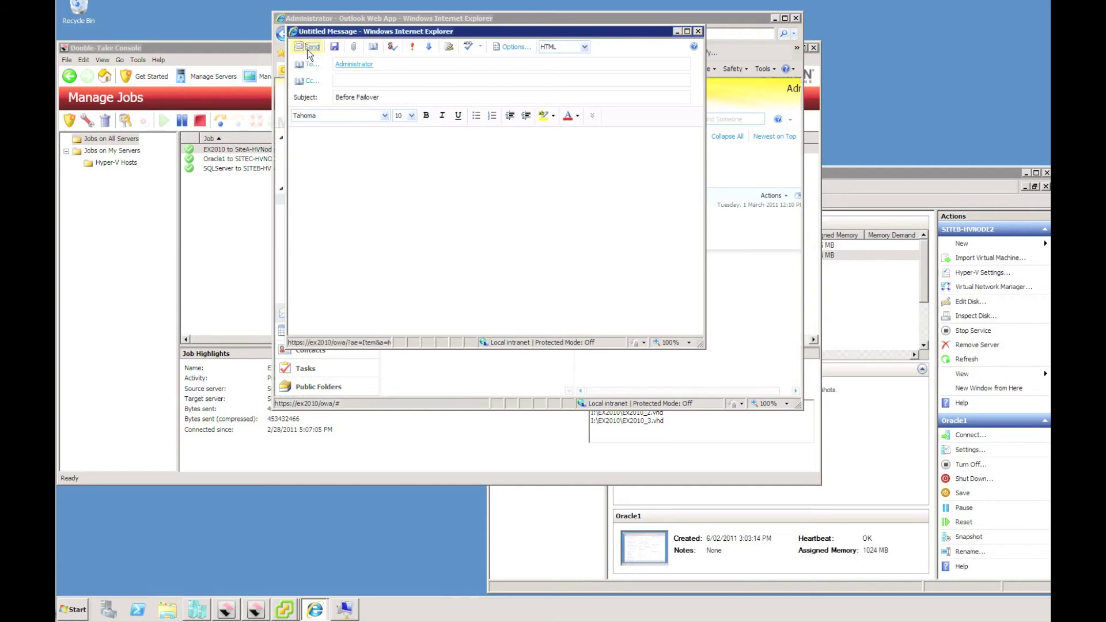
left_click(775, 19)
left_click(346, 611)
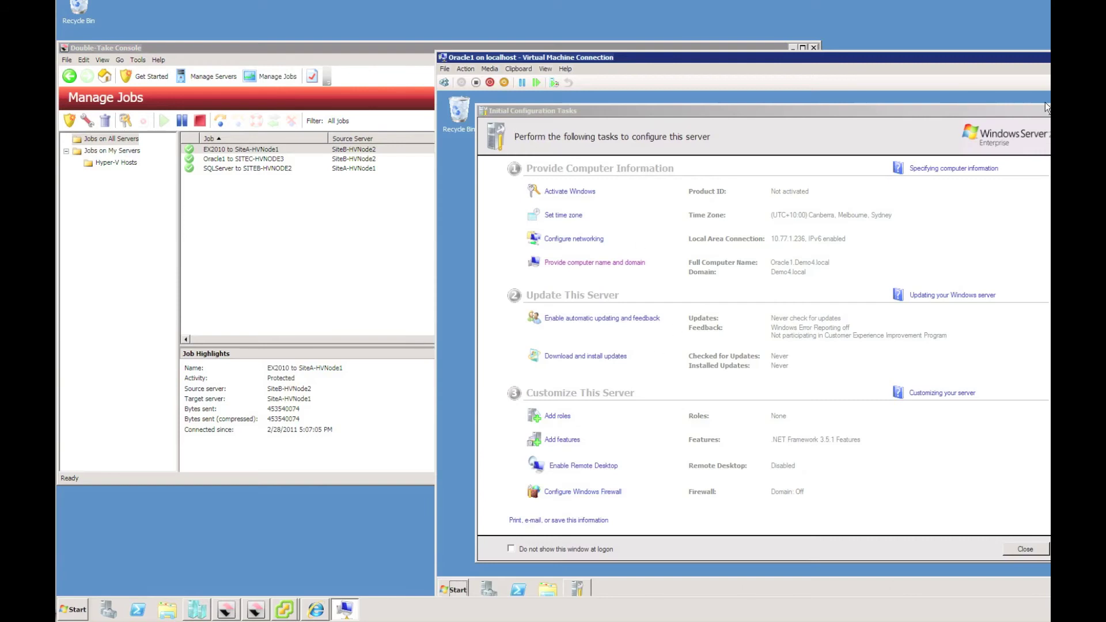
Step: Inside Oracle1, dismiss Initial Configuration Tasks and create a desktop bitmap named 'MyTest'
key("alt+F4")
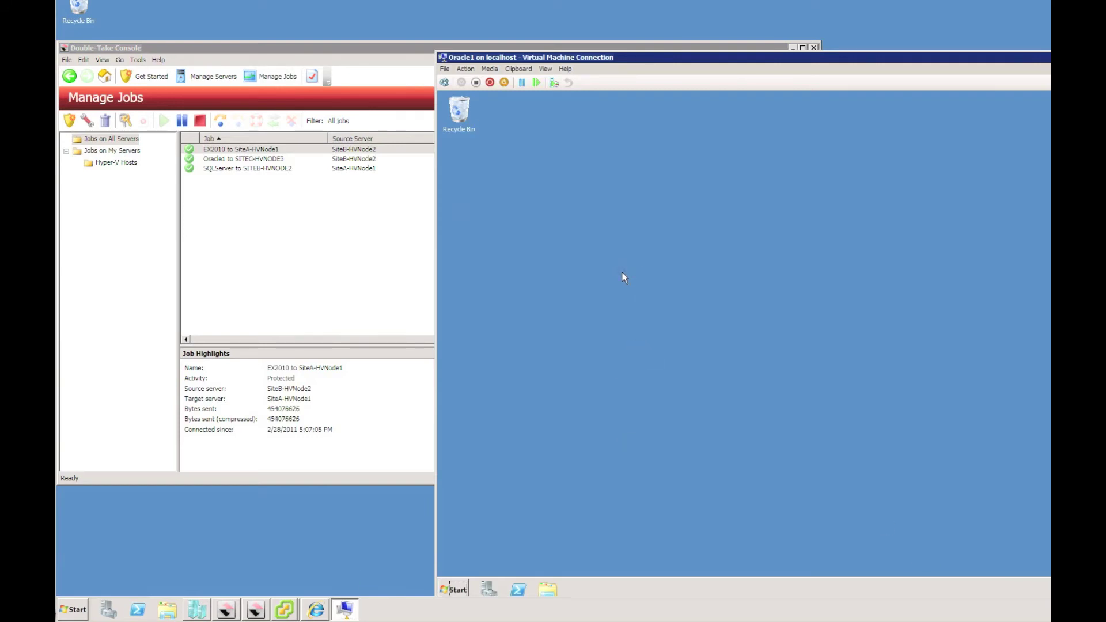
right_click(621, 272)
mouse_move(672, 339)
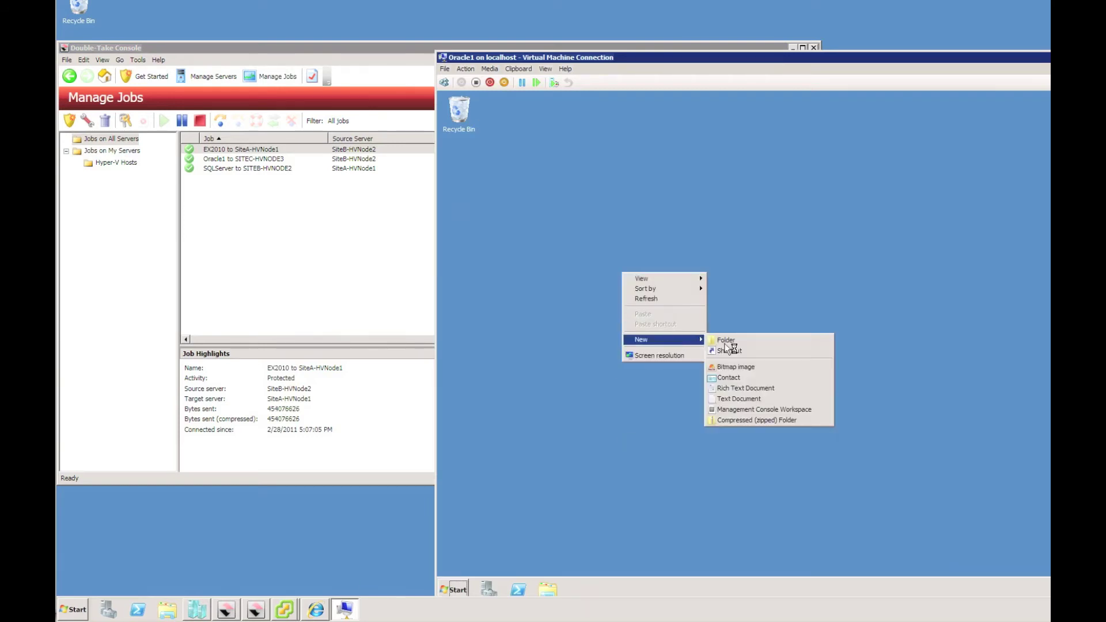
left_click(734, 365)
type("My")
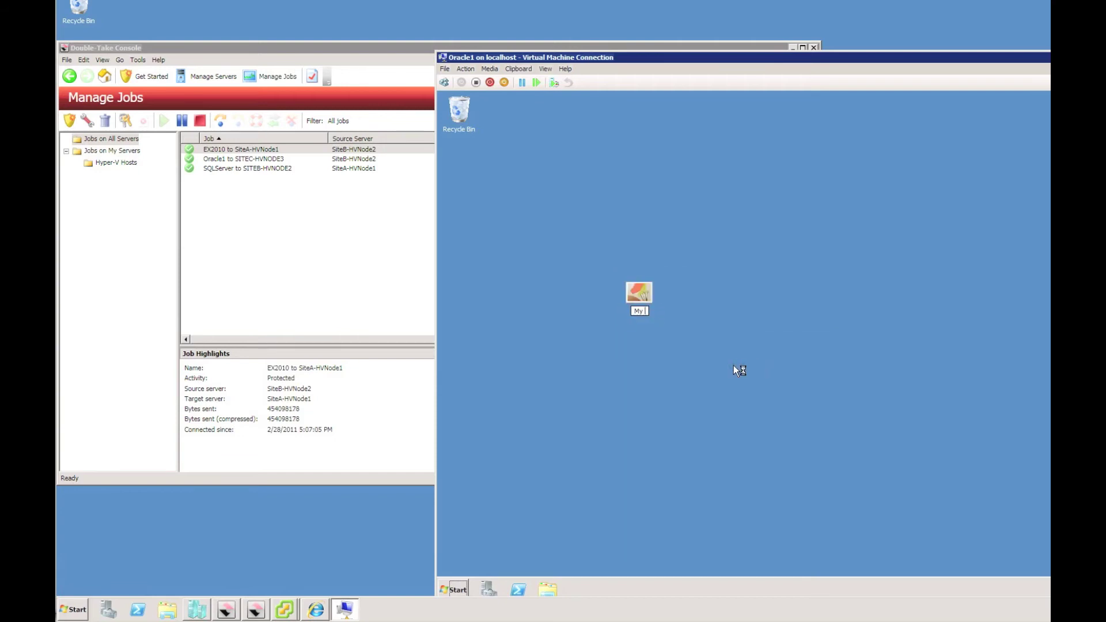
type("Test")
key("Return")
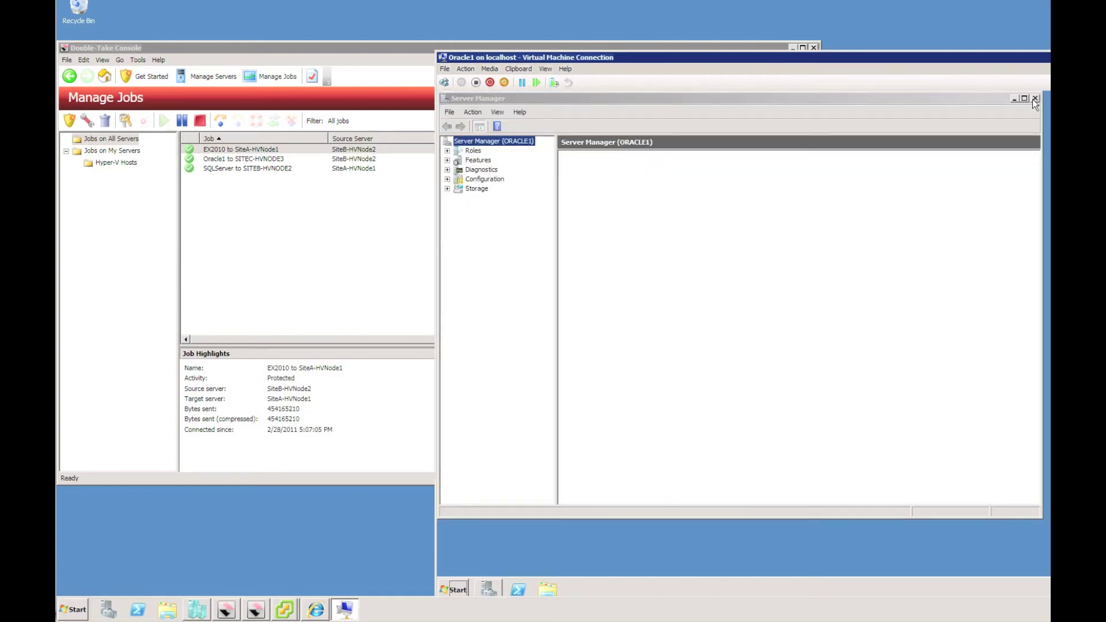
Step: Close Server Manager in the VM and turn off the Oracle1 virtual machine
left_click(1034, 99)
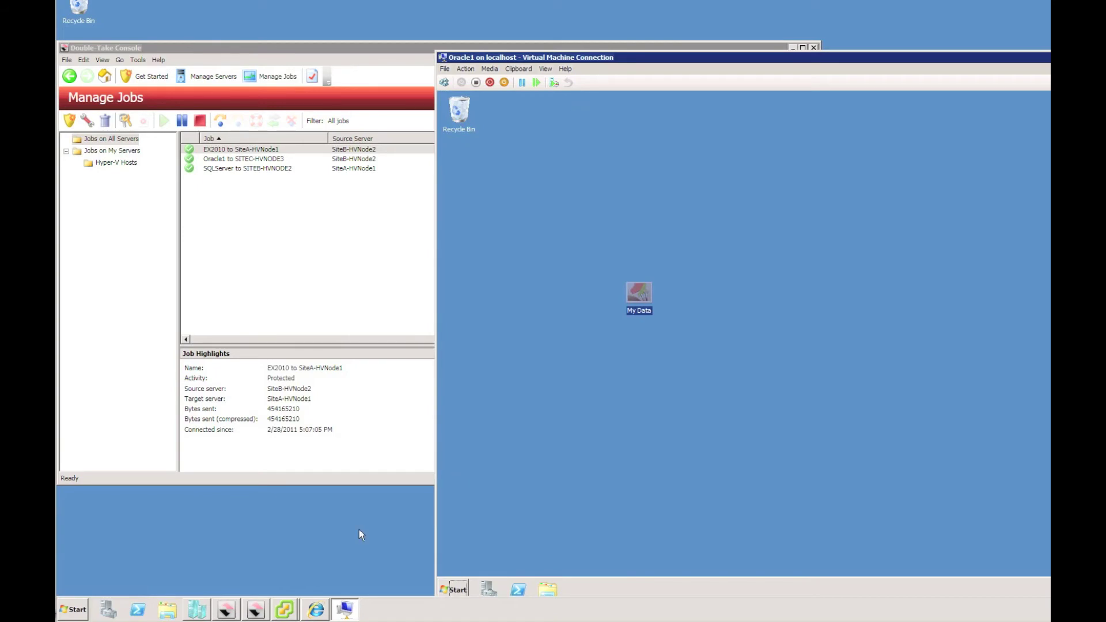
left_click(476, 82)
left_click(803, 351)
Step: Turn off EX2010 from Hyper-V Manager and close the Oracle1 connection window
left_click(196, 610)
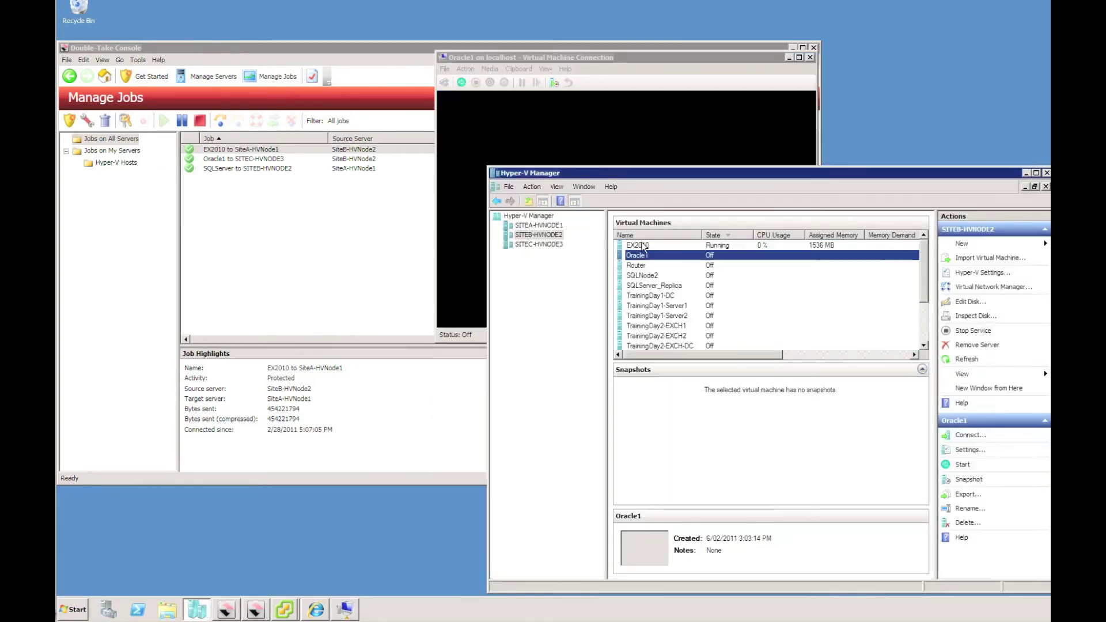
right_click(644, 247)
left_click(677, 280)
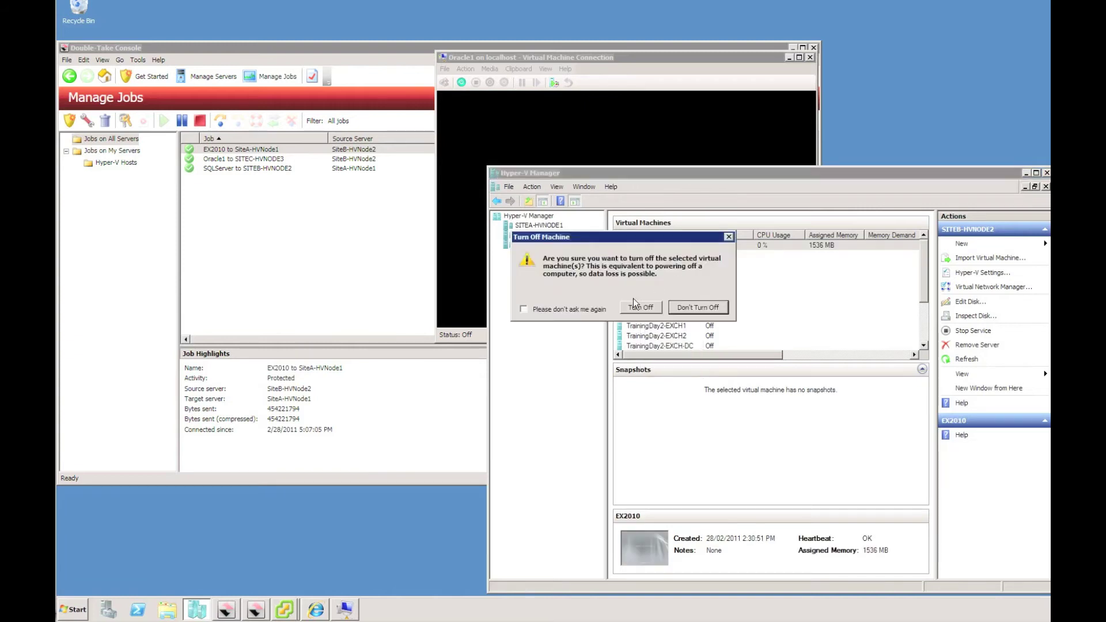
left_click(636, 307)
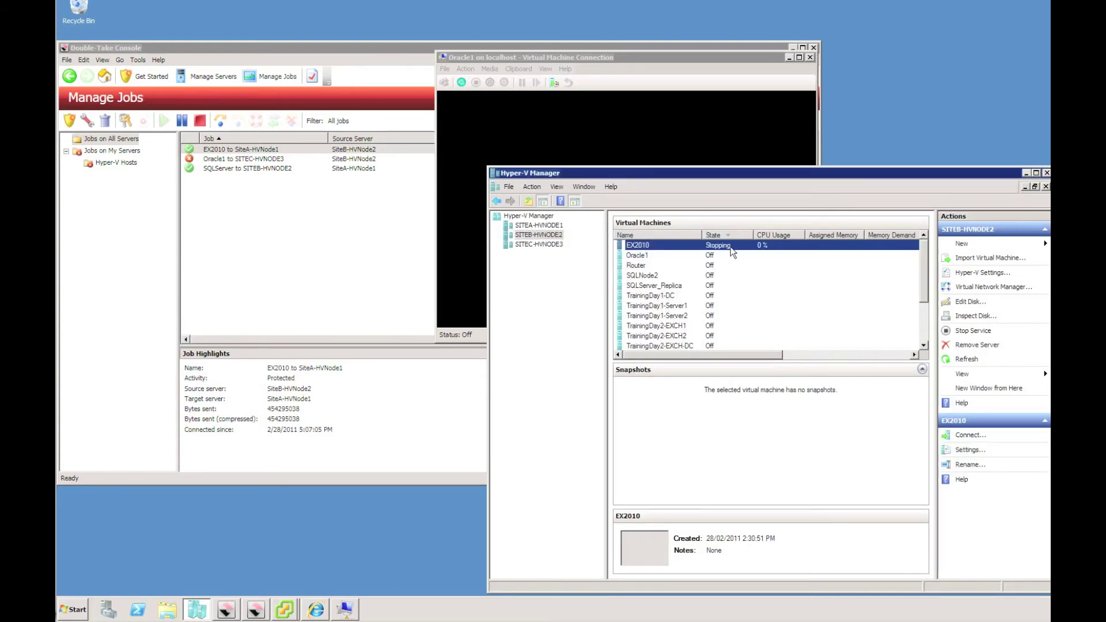
left_click(789, 58)
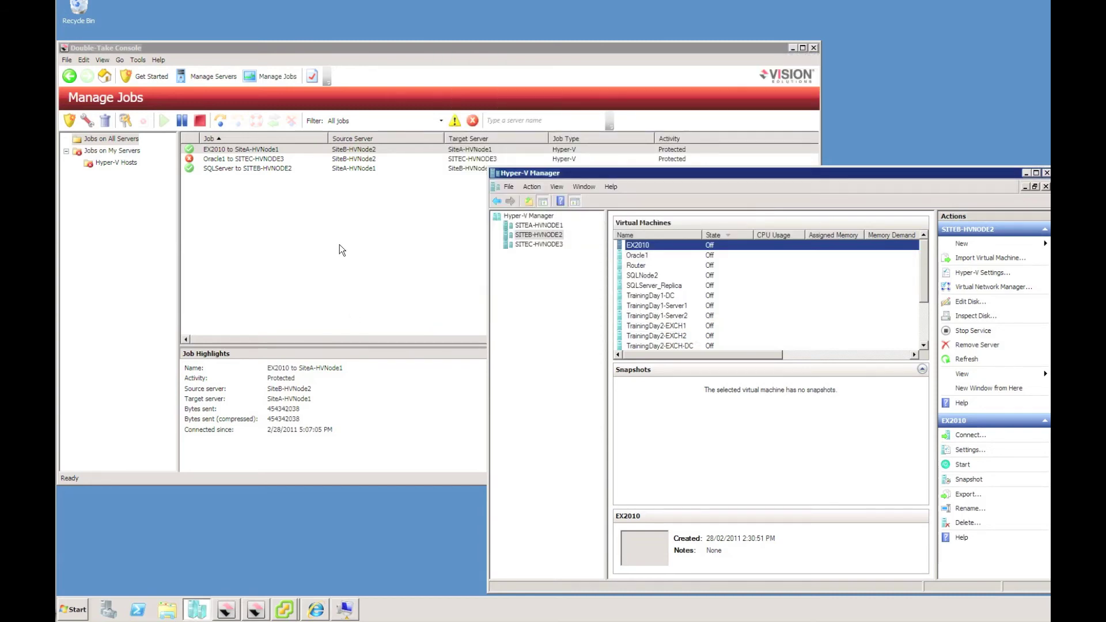
Step: Select the Oracle1 and EX2010 jobs together and fail over their live data
left_click(259, 190)
left_click(232, 160)
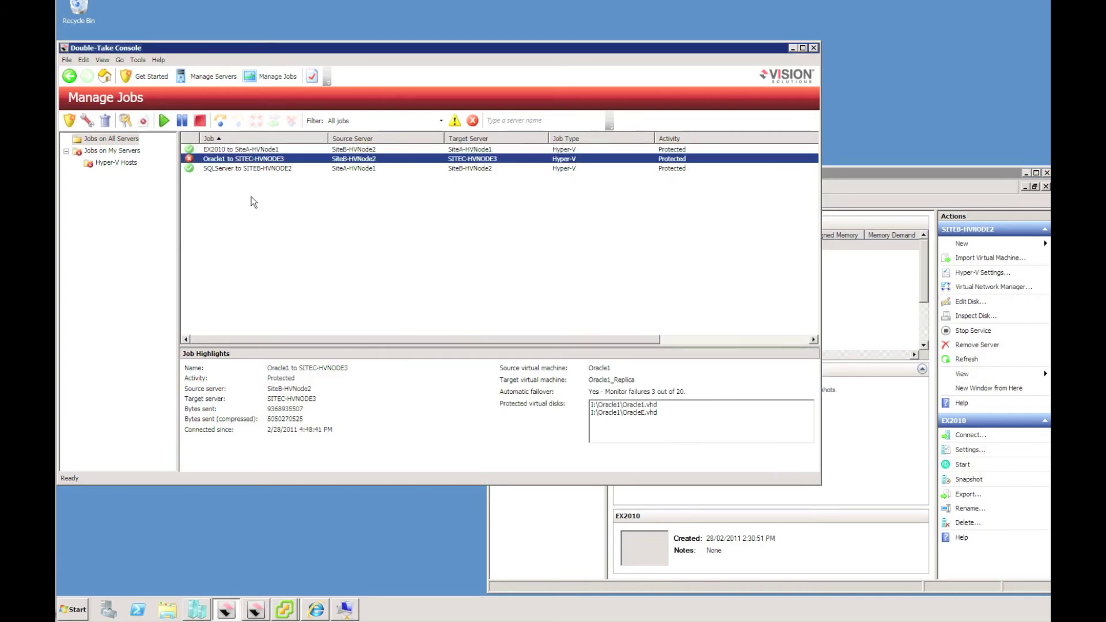
left_click(226, 150, "ctrl")
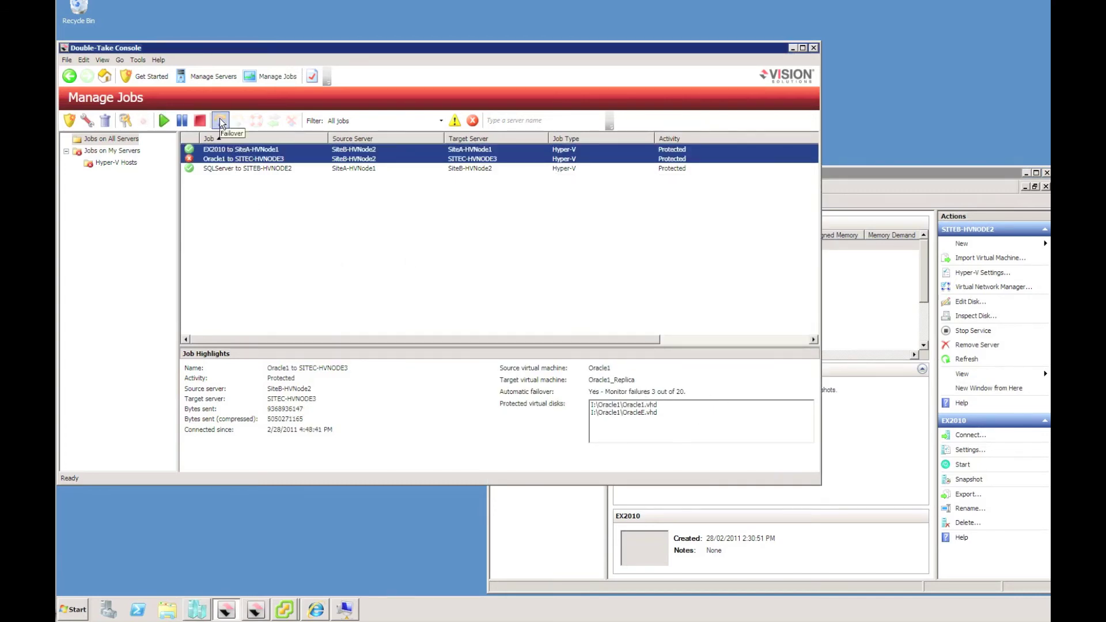
left_click(219, 121)
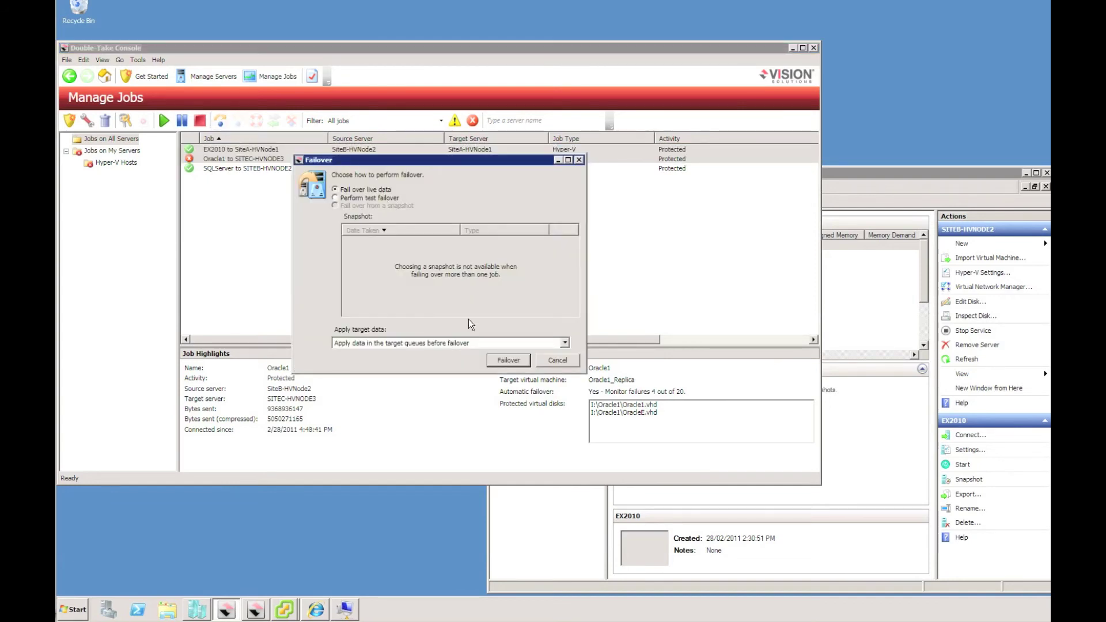
left_click(504, 363)
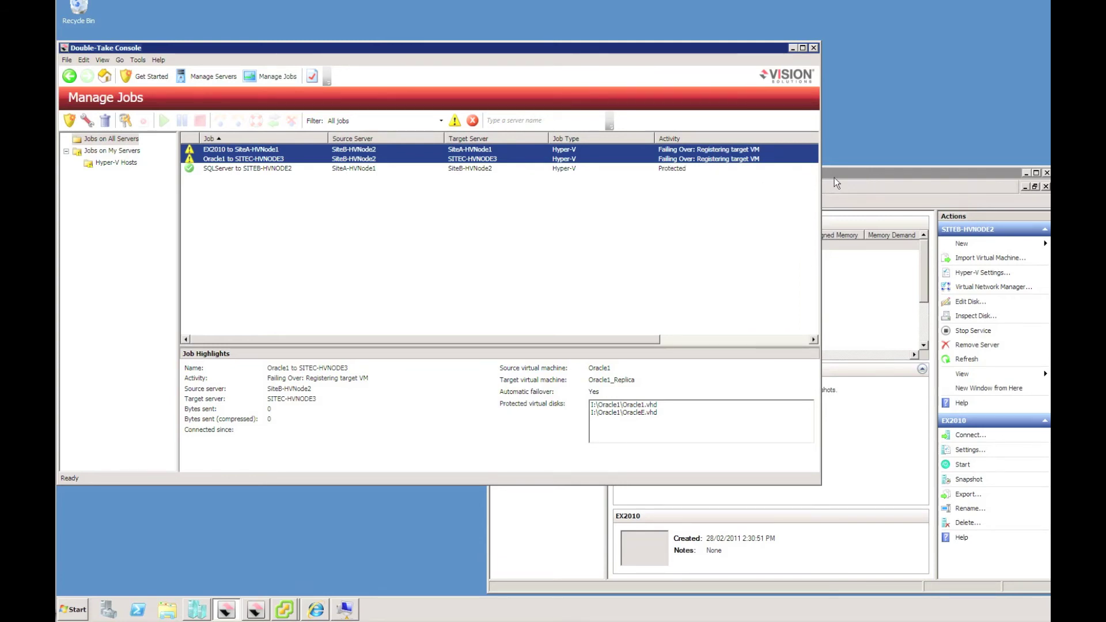
Step: Connect to EX2010_Replica on SITEA-HVNODE1, start Windows normally, then close its console window
left_click(835, 180)
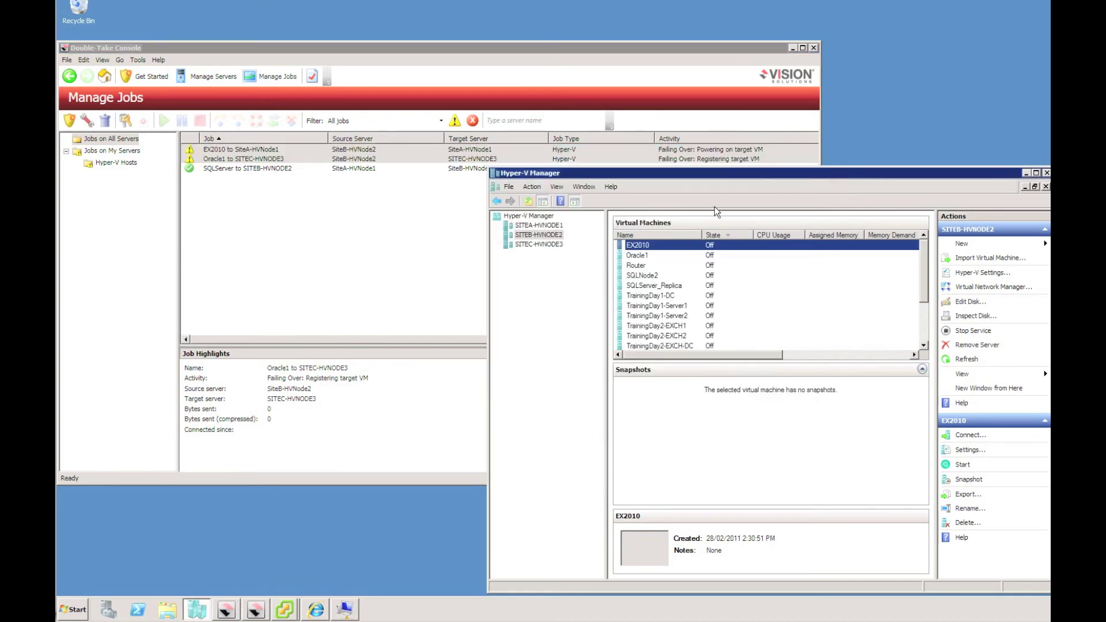
left_click(539, 225)
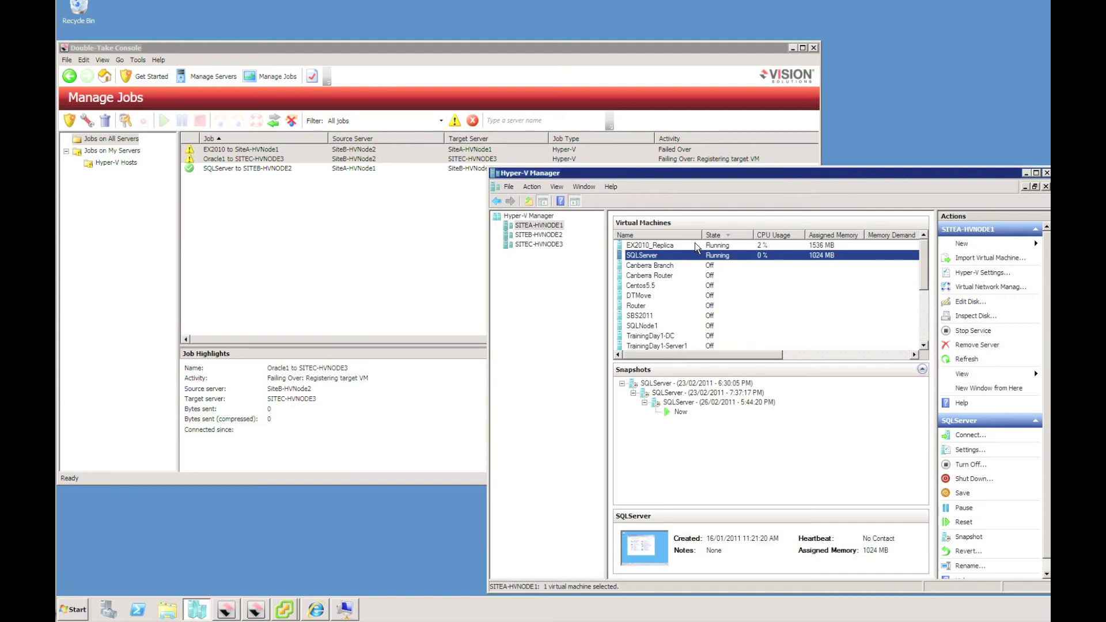
left_click(695, 248)
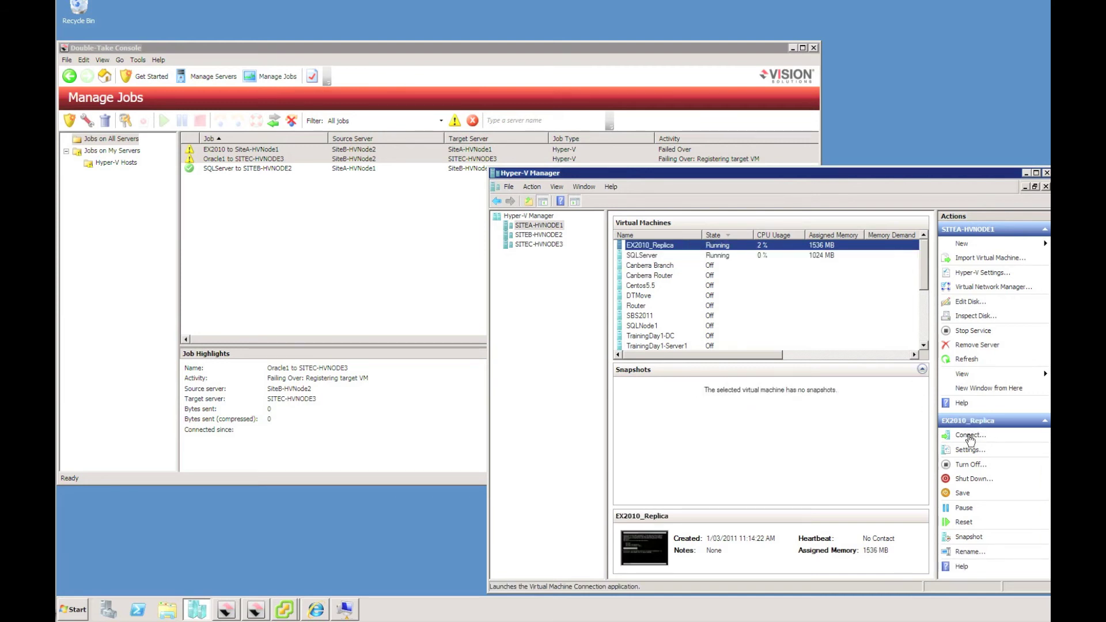
left_click(970, 436)
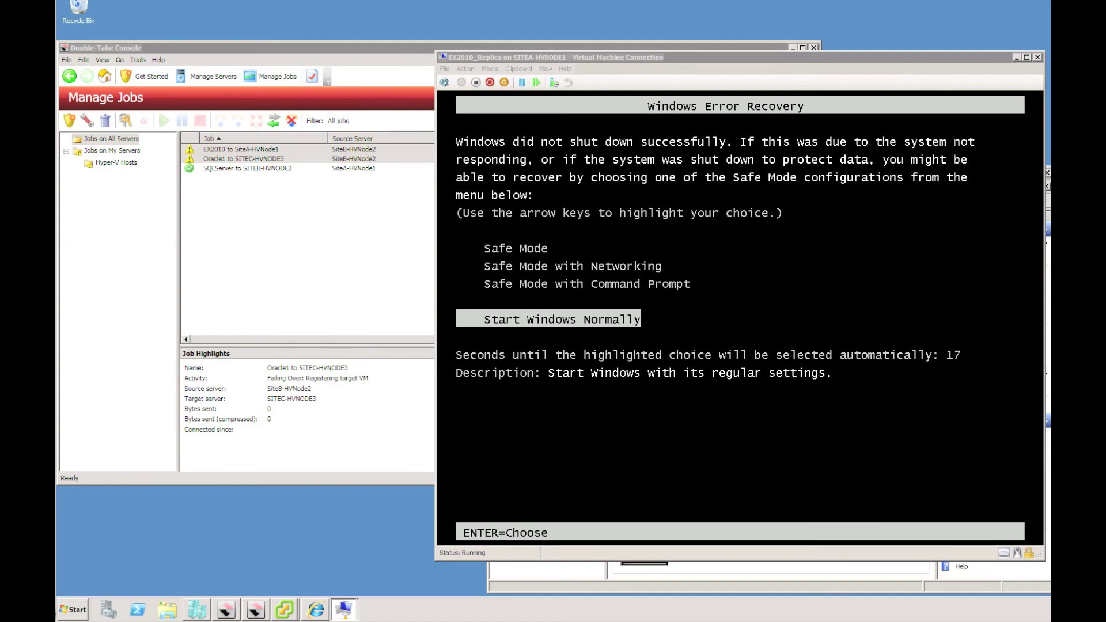
key("Return")
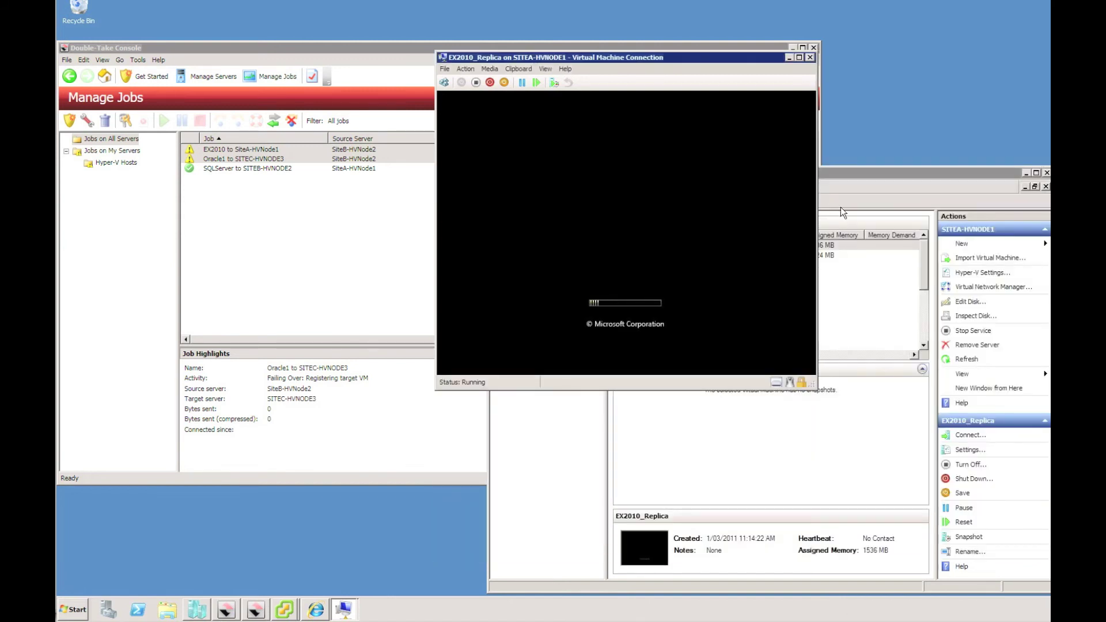
left_click(810, 57)
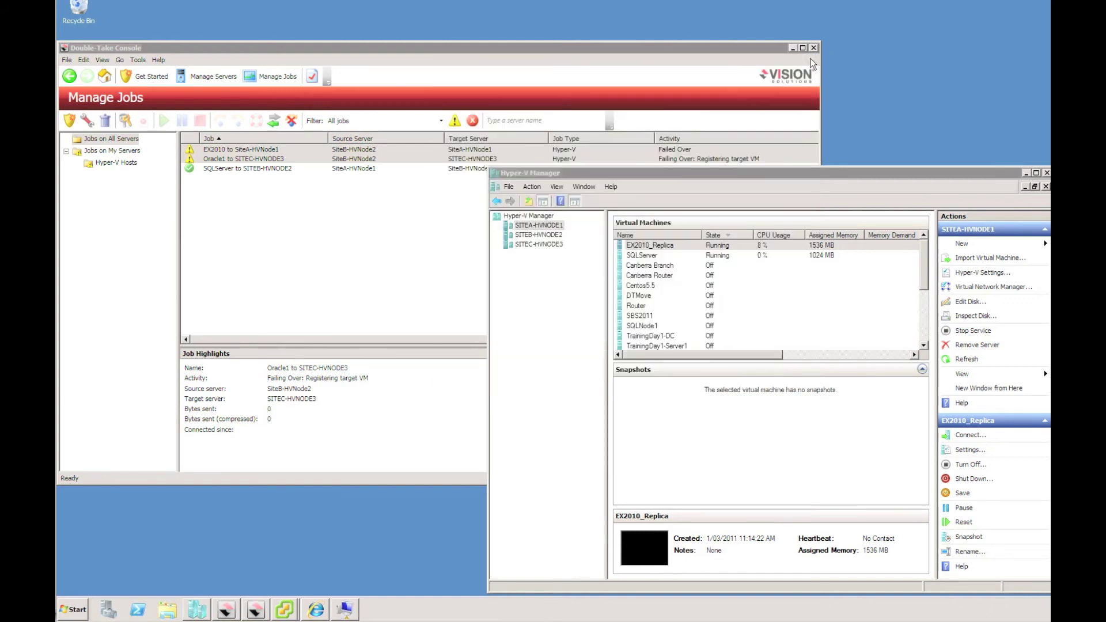
Step: Check Oracle1_Replica on SITEC-HVNODE3, then review the job status in Double-Take Console
left_click(550, 244)
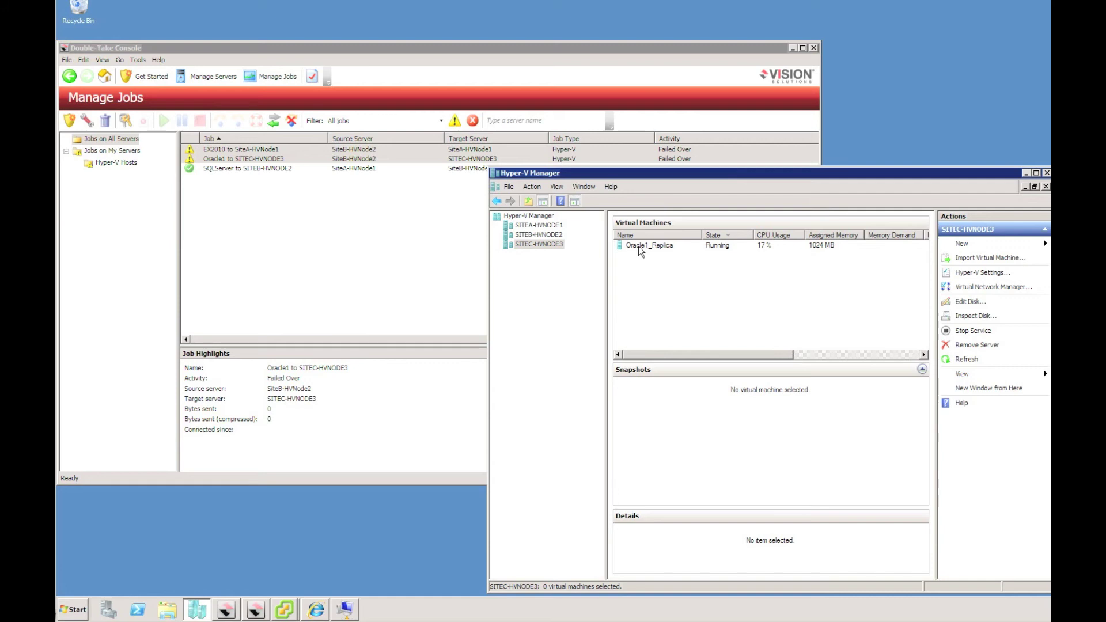
left_click(423, 269)
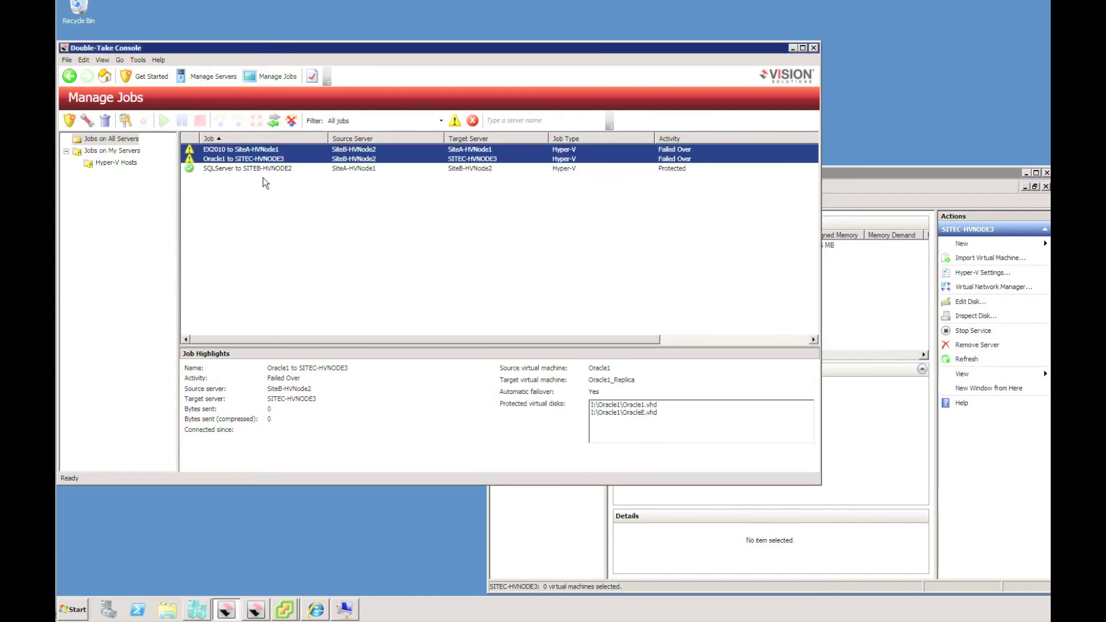
left_click(239, 175)
Step: Open failover options for the SQLServer job and select Perform test failover
left_click(231, 171)
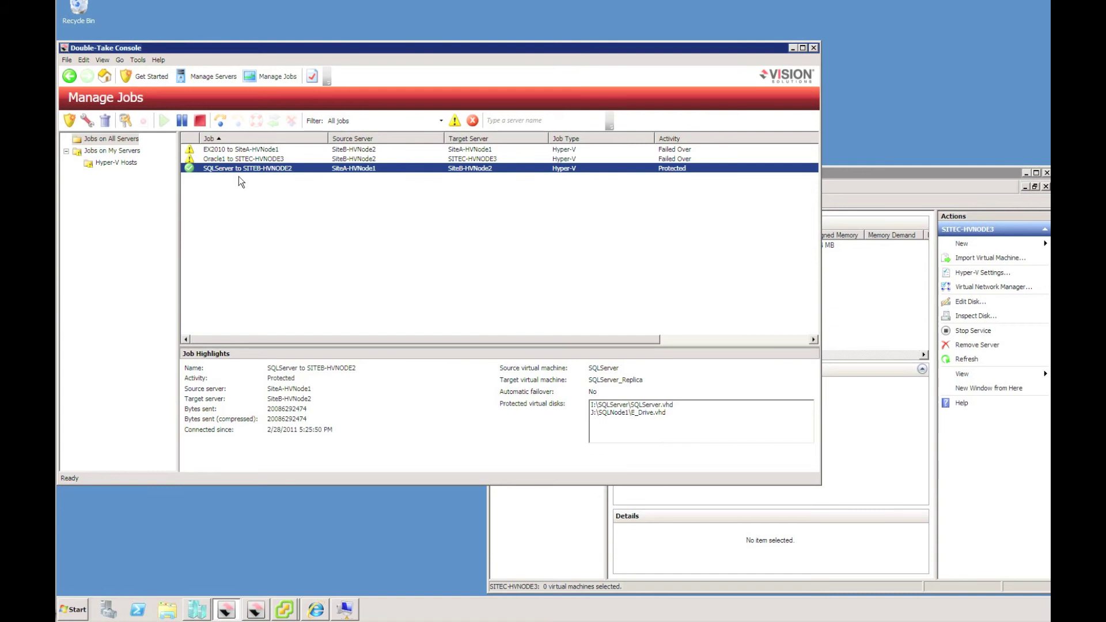
left_click(220, 124)
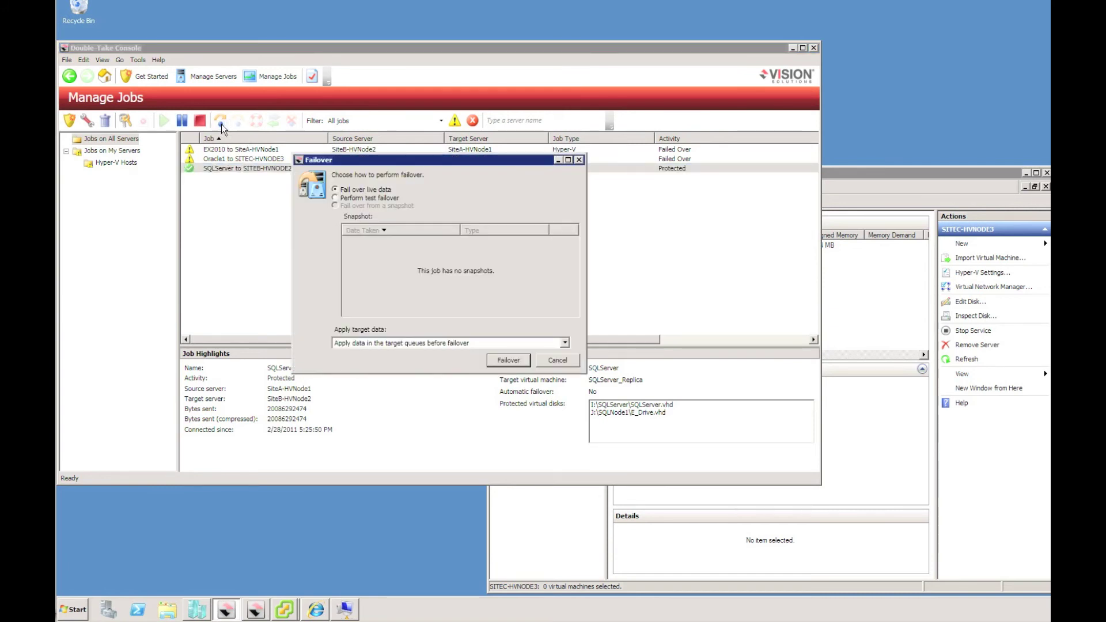
left_click(335, 198)
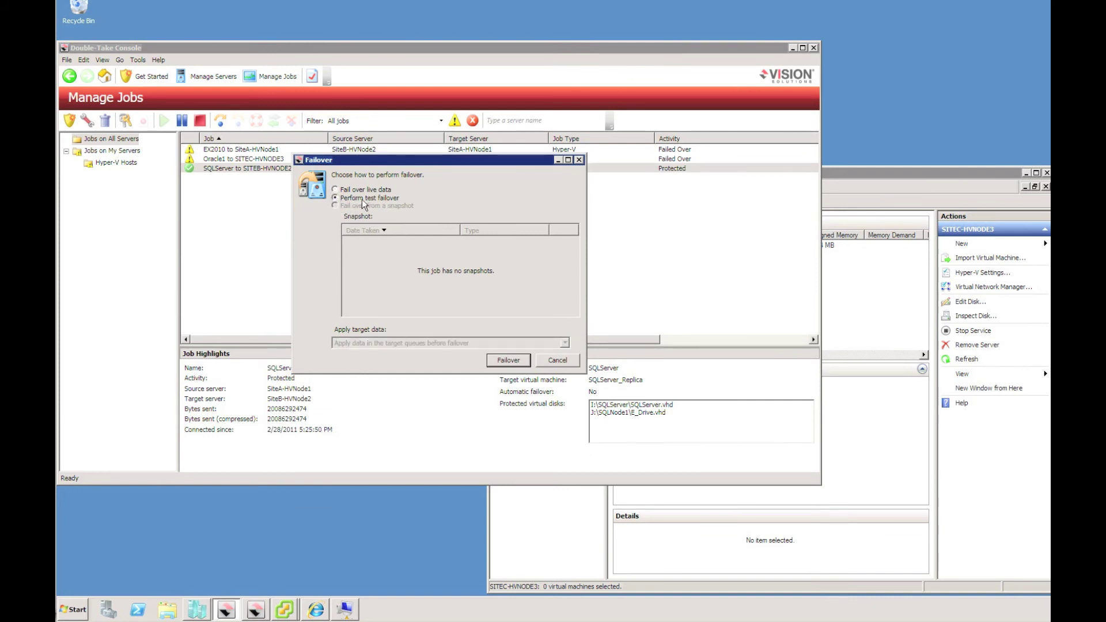
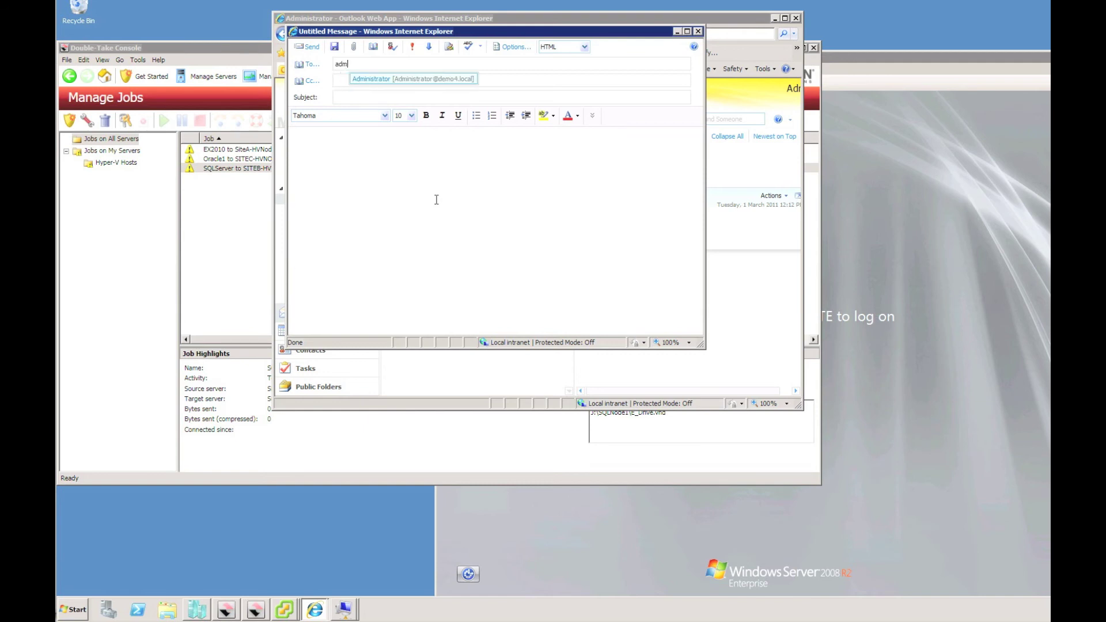
Step: Send a message with subject 'After Failover' to Administrator
key("Return")
type("Afgt")
key("BackSpace")
key("BackSpace")
type("ter")
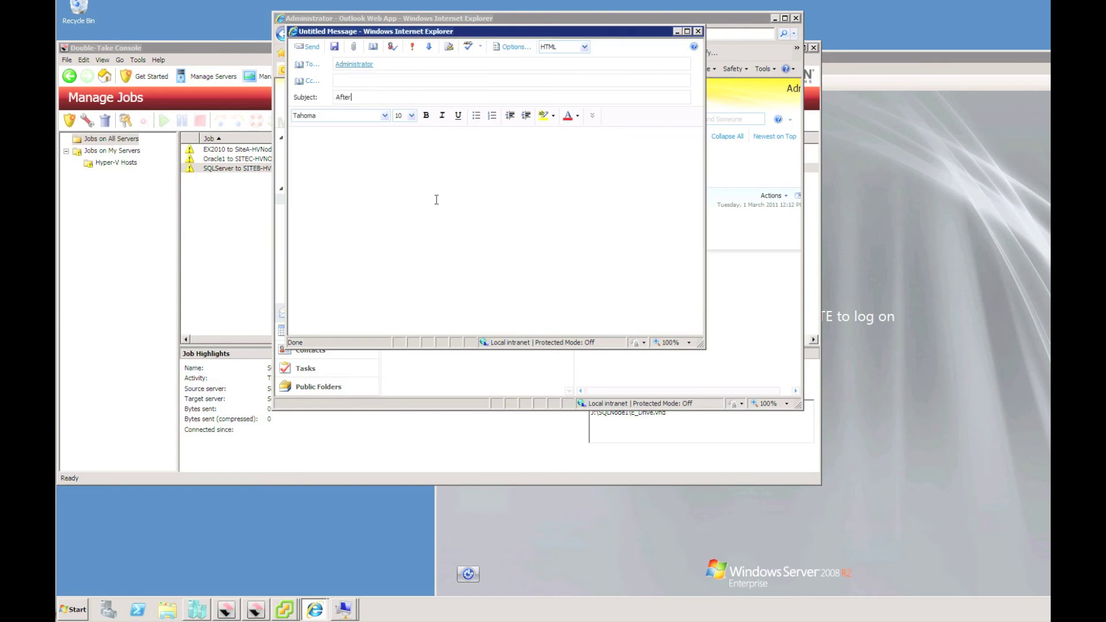
type(" Failover")
left_click(300, 46)
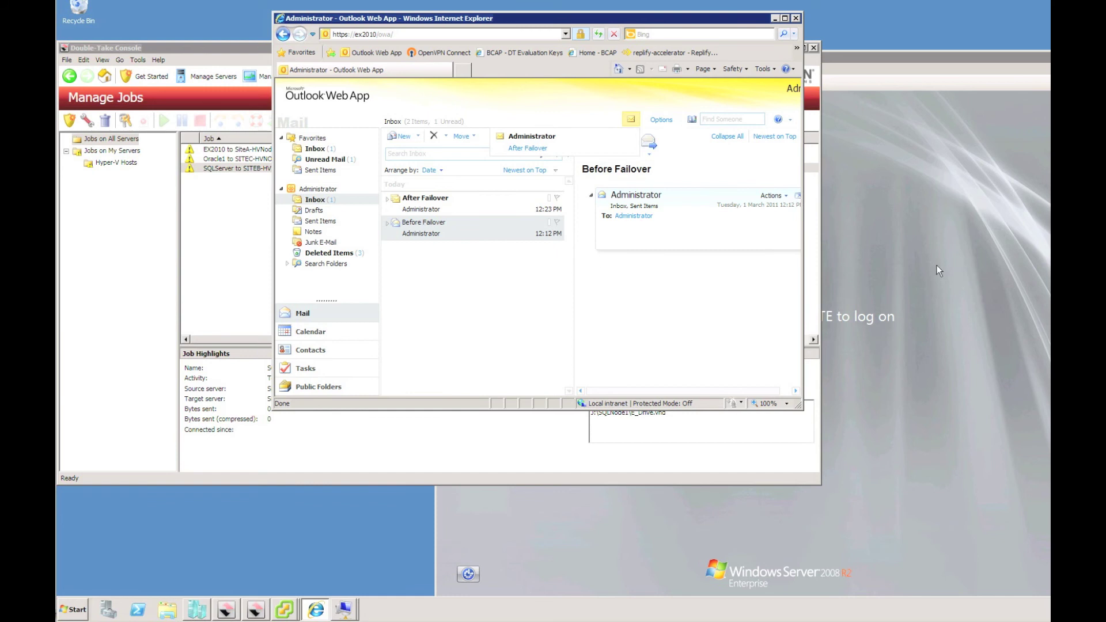
Step: Log on to the Oracle1_Replica virtual machine and close the startup windows
left_click(963, 271)
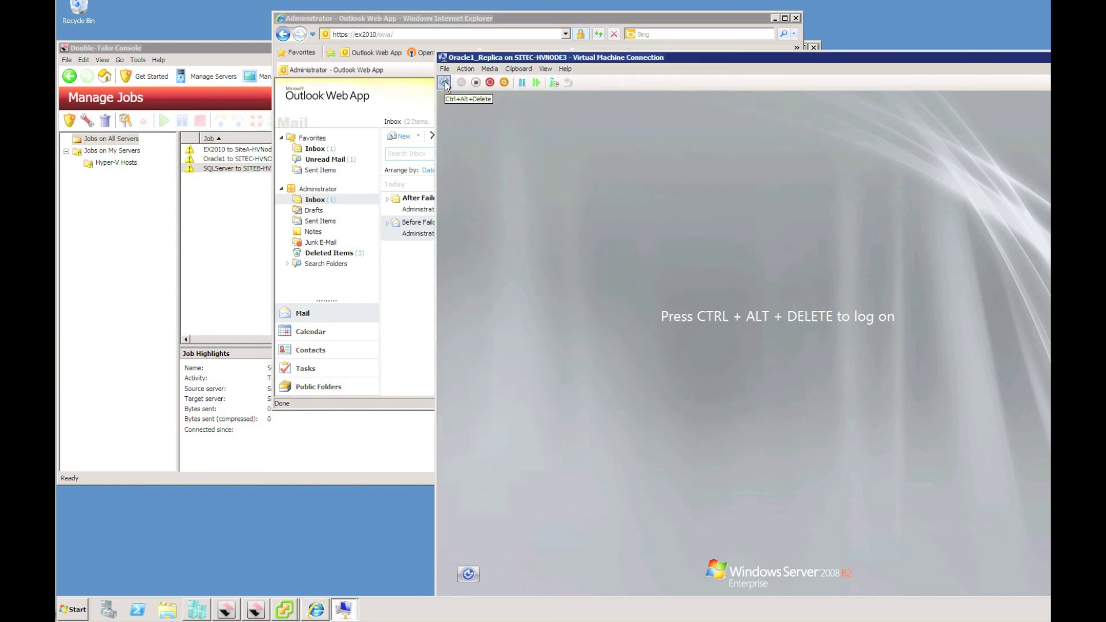
left_click(445, 84)
key("Return")
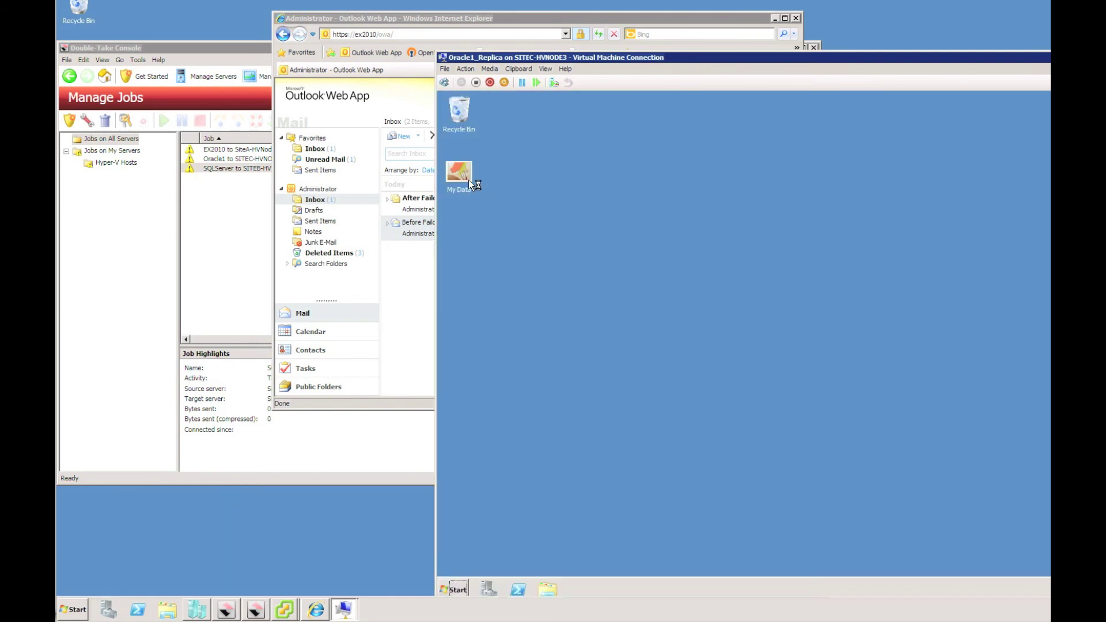
double_click(465, 175)
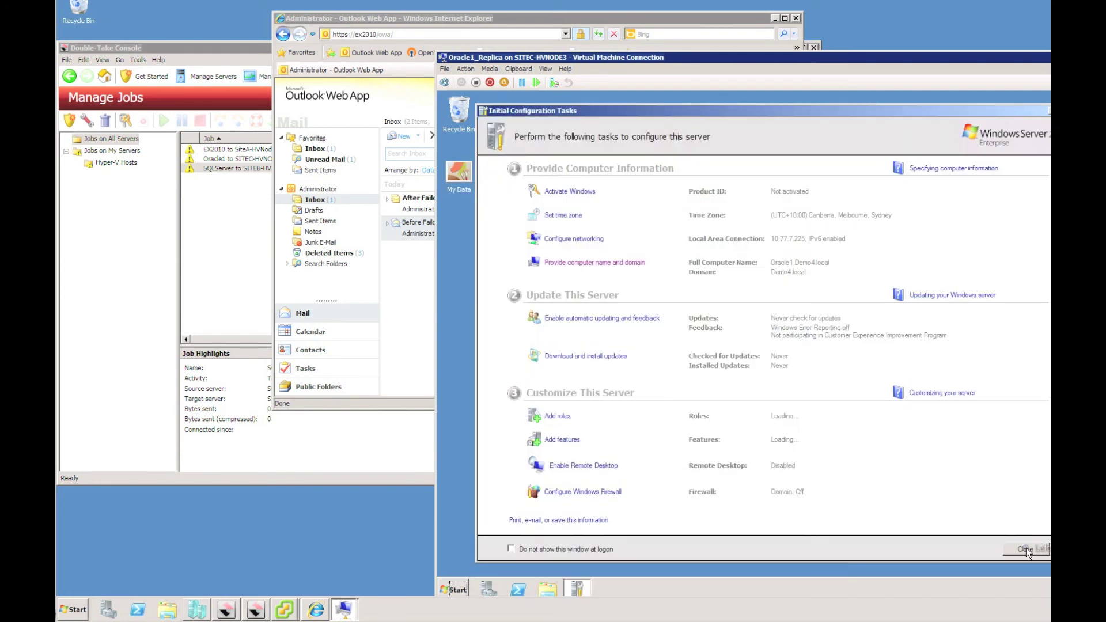
left_click(1025, 547)
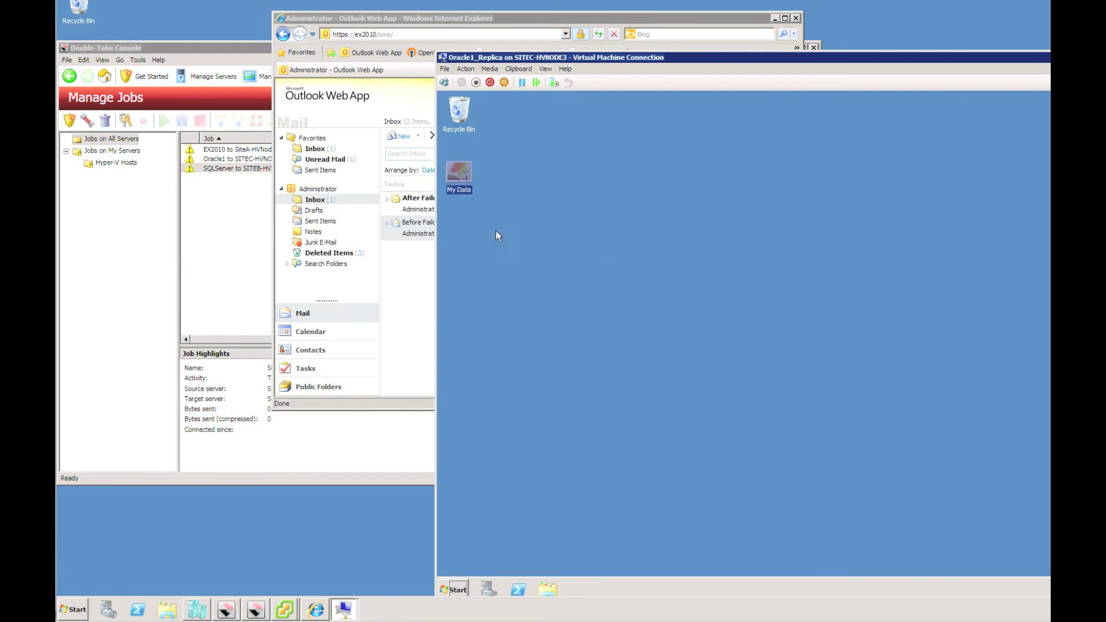
left_click(1037, 99)
Step: Create a rich text document named 'In DR' on the virtual machine's desktop
right_click(542, 241)
mouse_move(573, 309)
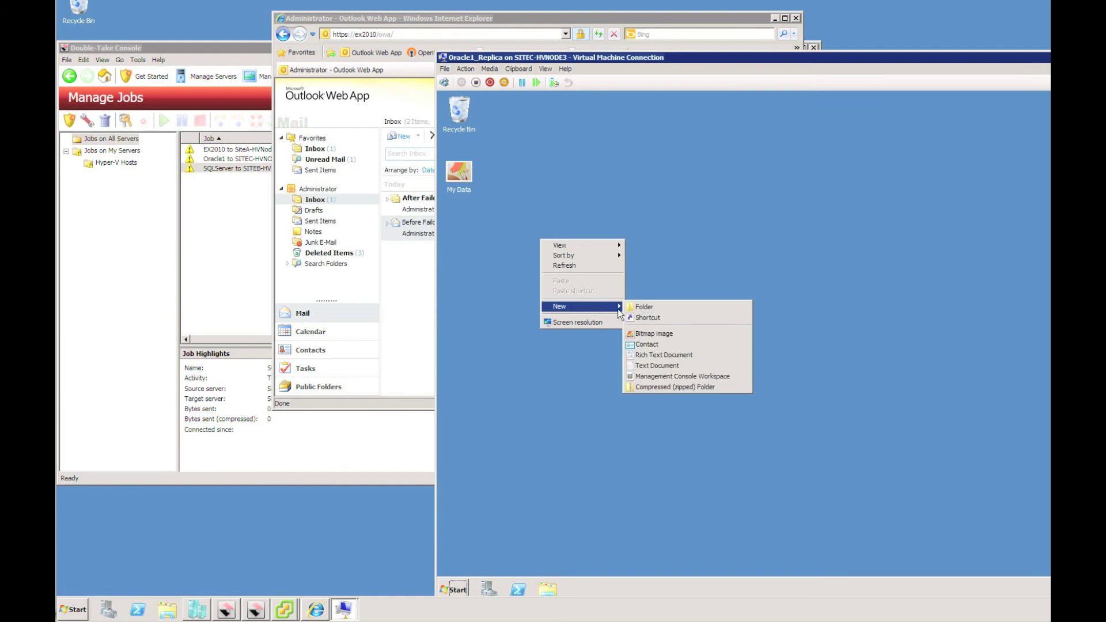
left_click(660, 354)
type("In")
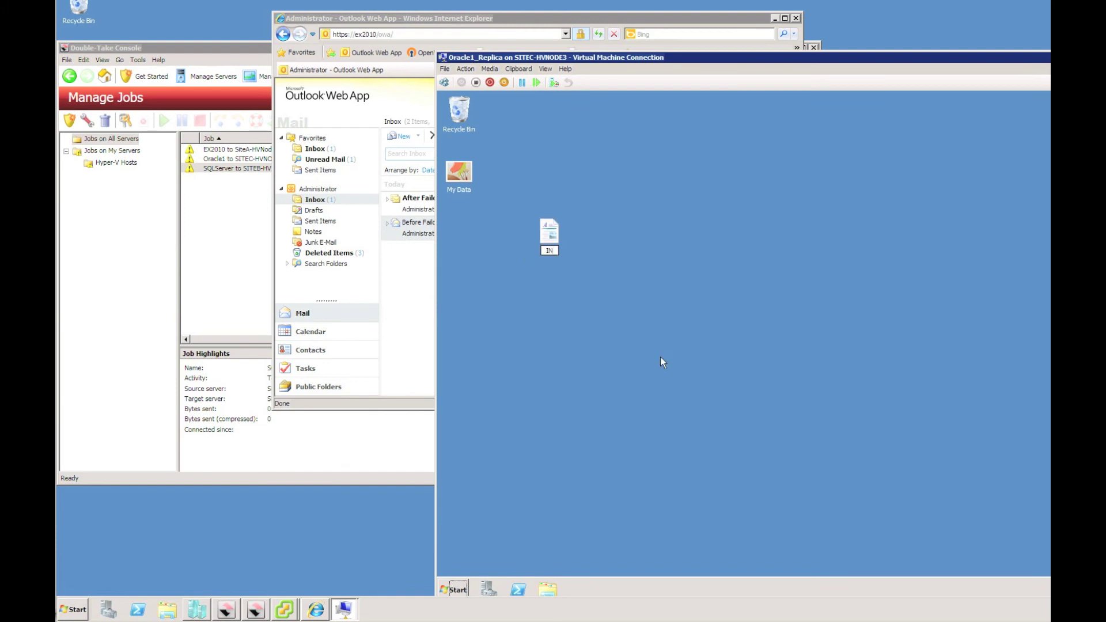
type(" DR")
key("Return")
left_click(661, 361)
Step: Select the Oracle1 and EX2010 jobs in the Double-Take Console
key("alt+Tab")
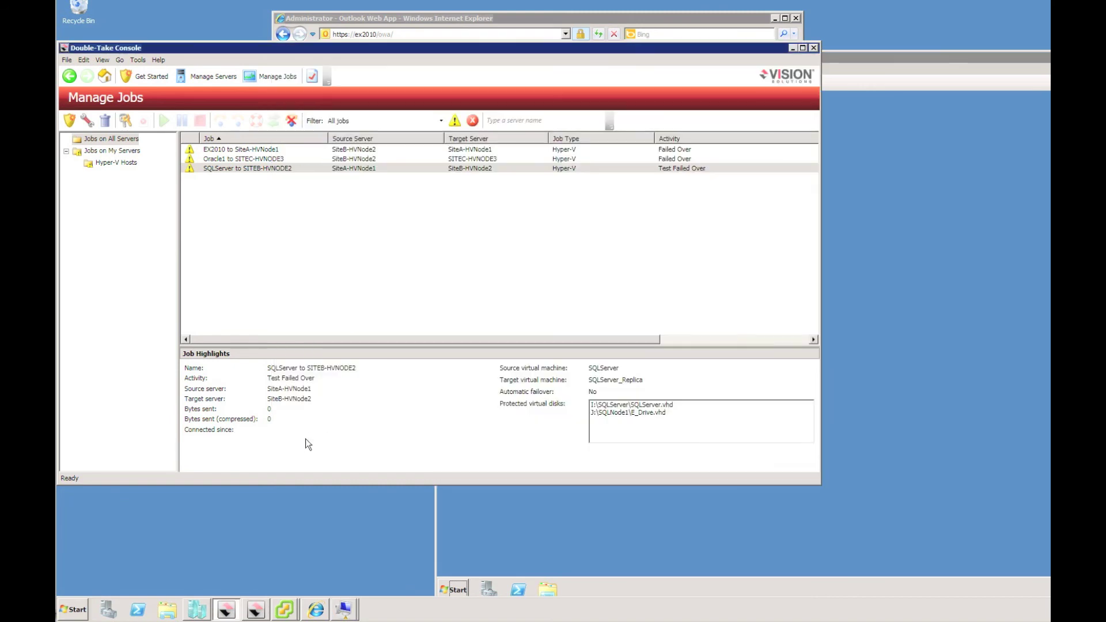
left_click(226, 159)
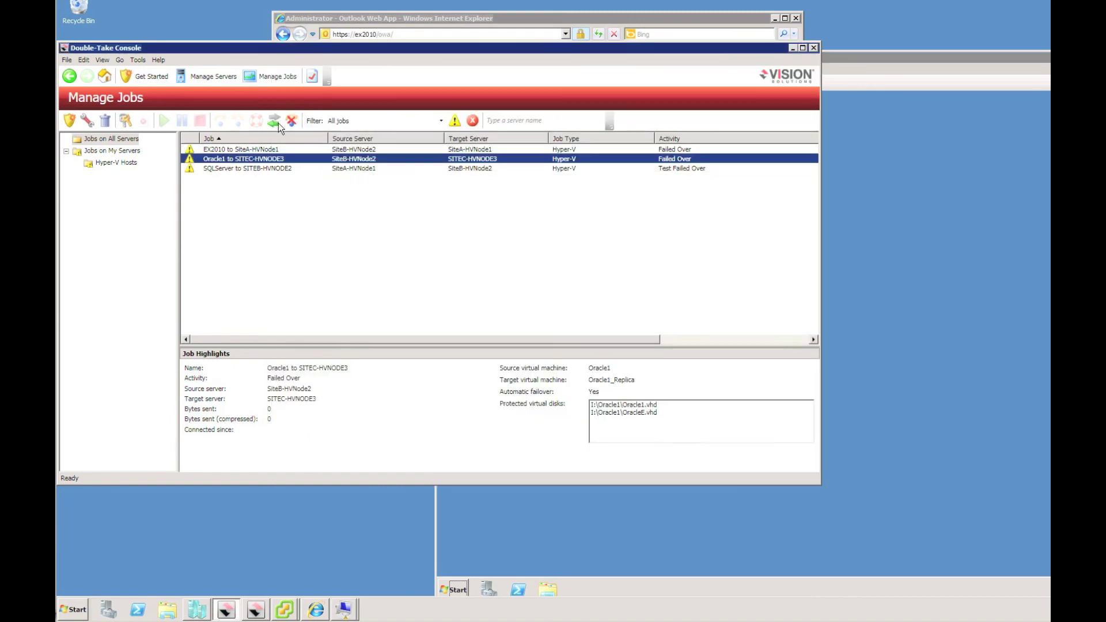
left_click(259, 149, "ctrl")
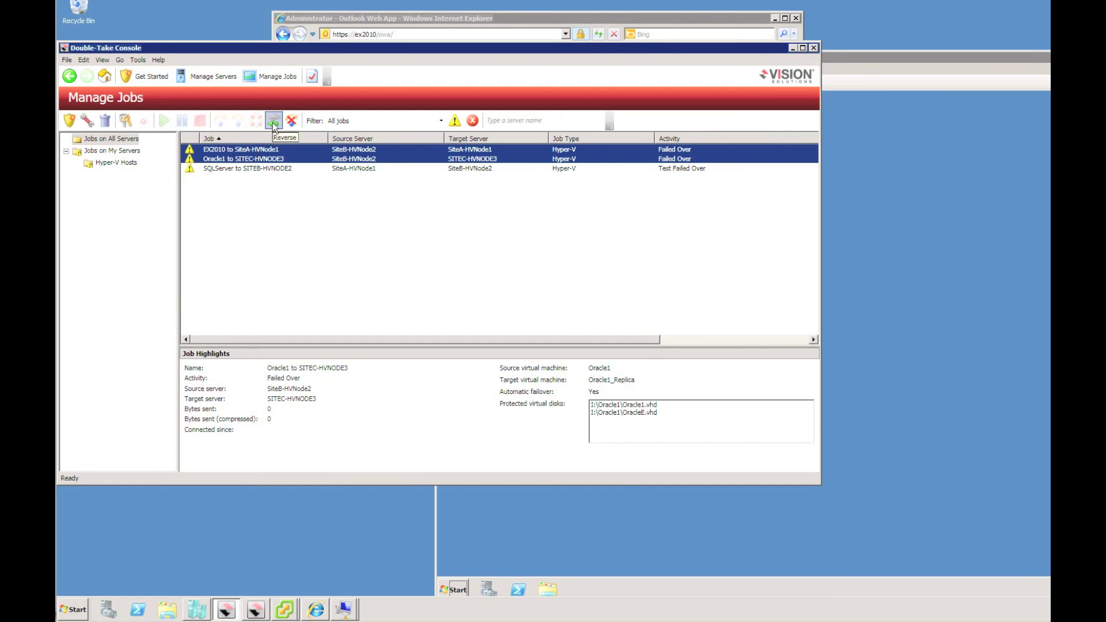
left_click(835, 173)
key("alt+Tab")
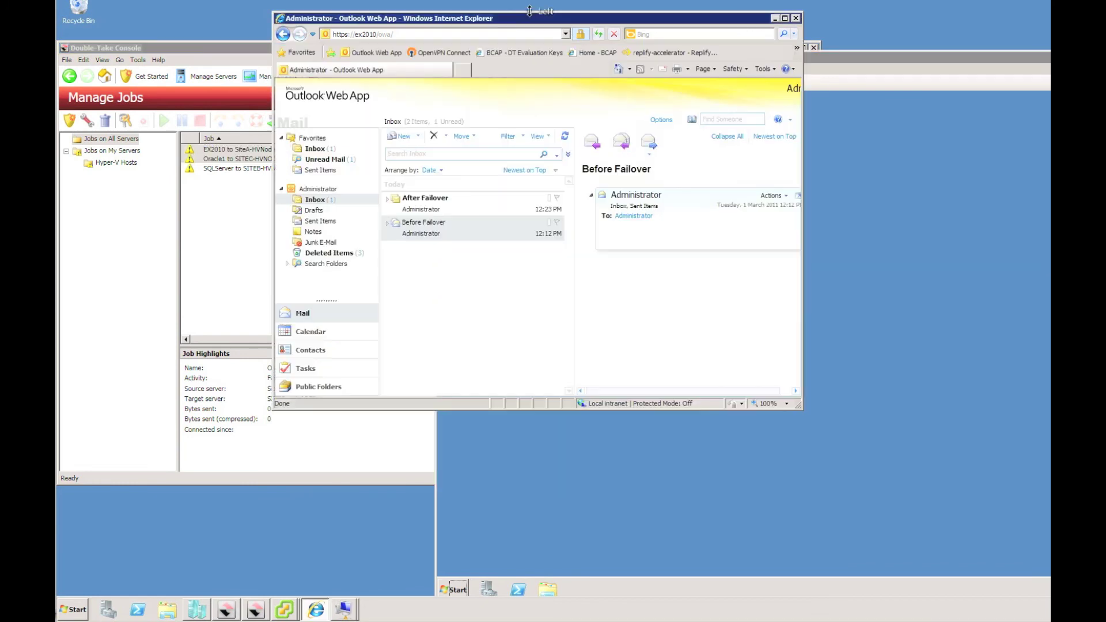
Step: Run ipconfig in a Command Prompt on Oracle1_Replica
left_click(916, 198)
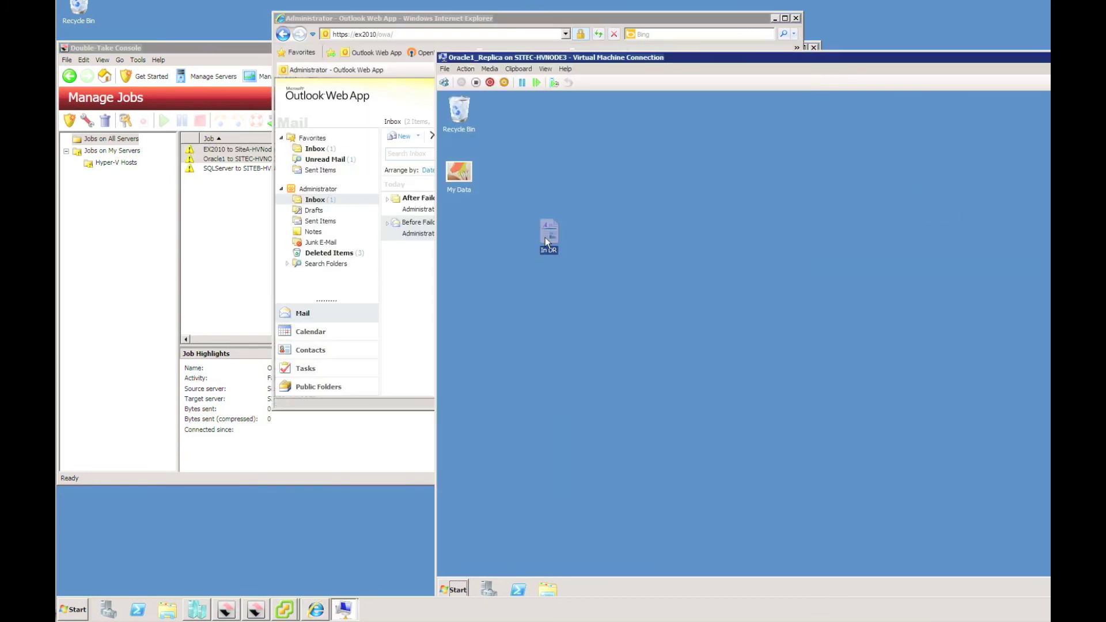
left_click(578, 235)
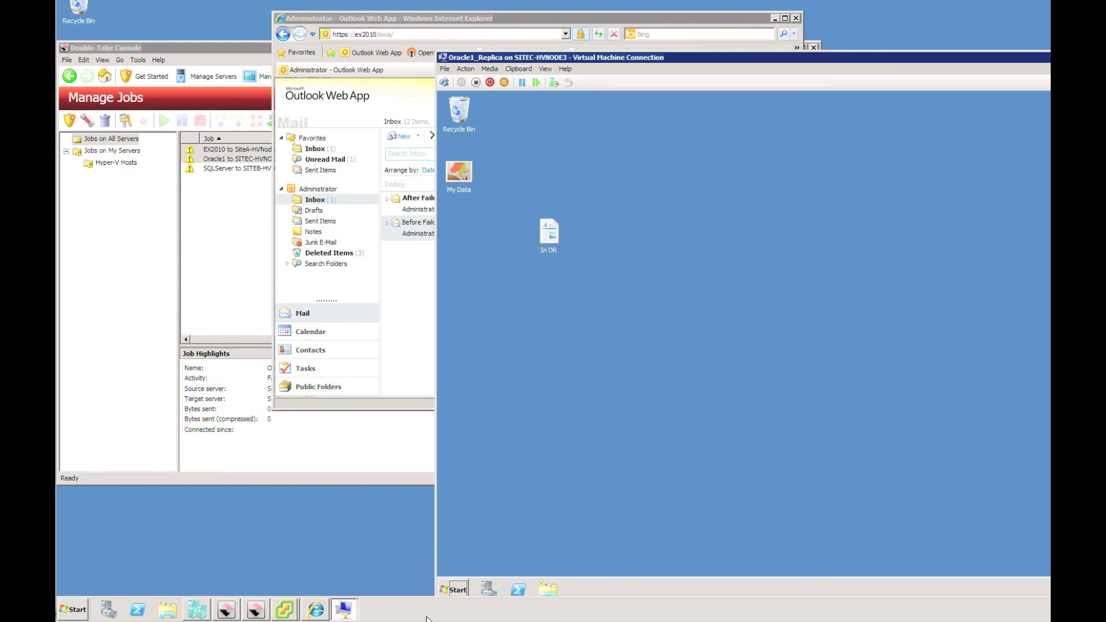
left_click(455, 589)
left_click(490, 344)
type("ipconfig")
key("Return")
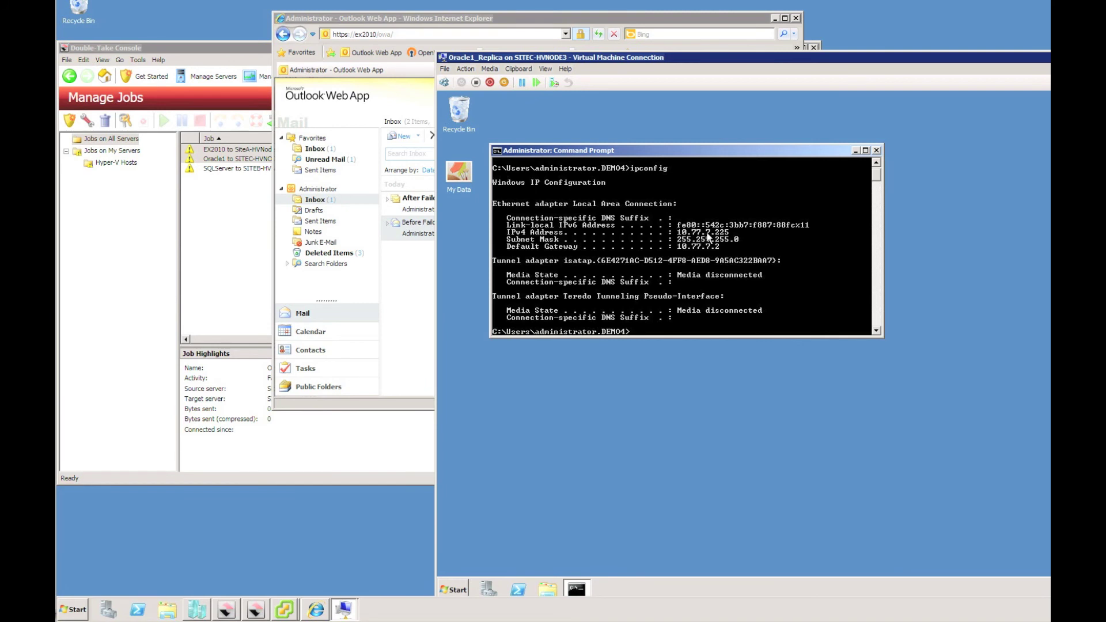
Step: Ping oracle1 and ex2010 from a host Command Prompt, then close it
left_click(72, 610)
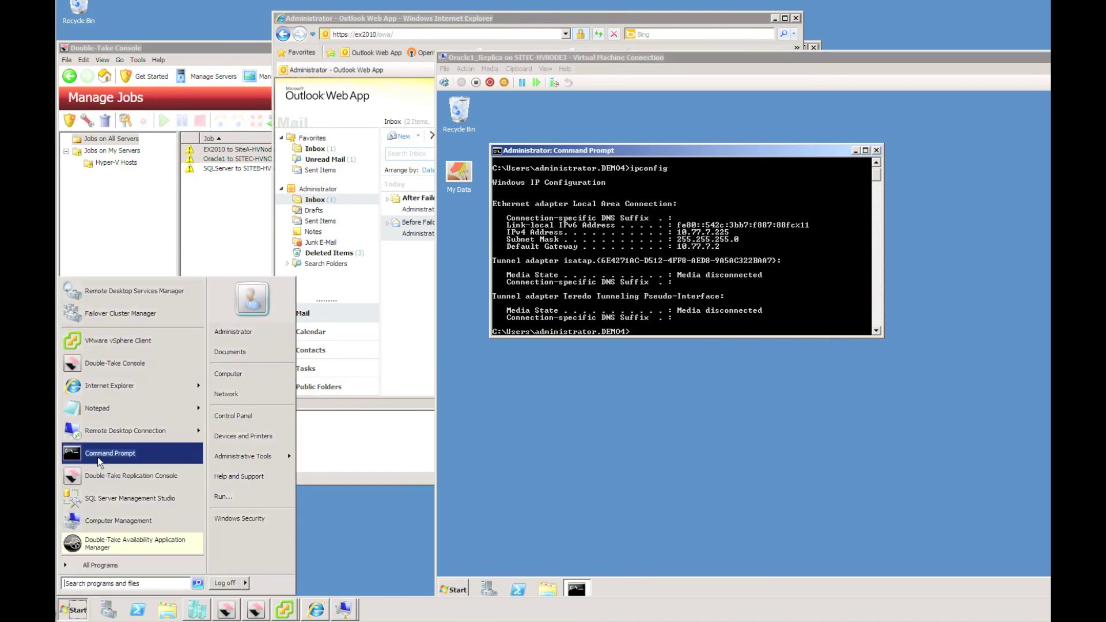
left_click(98, 458)
type("ping oracle1")
key("Return")
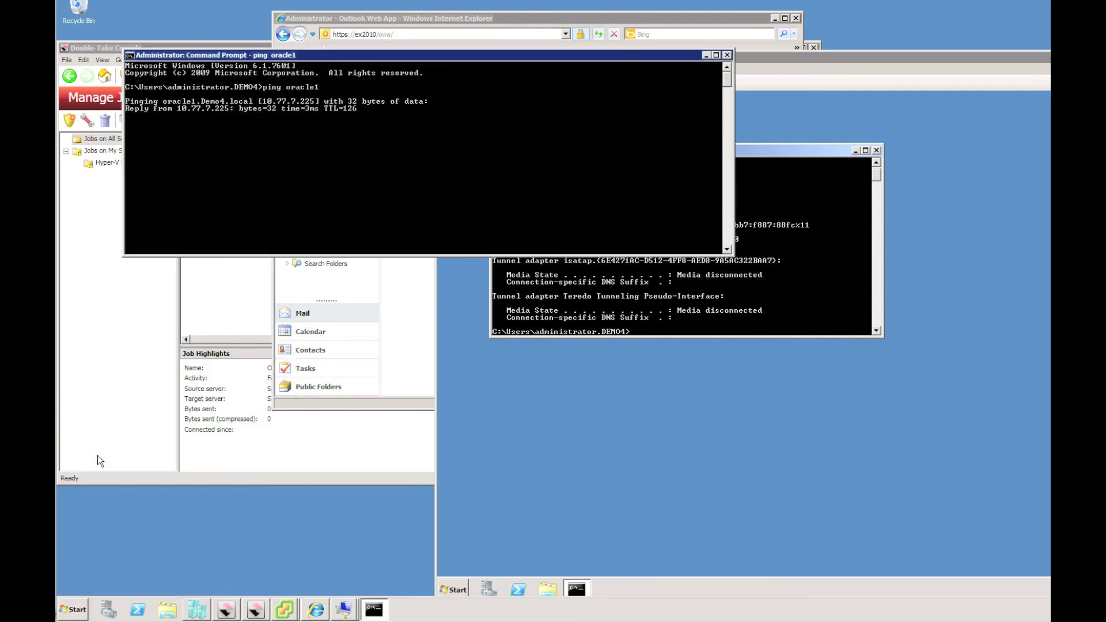
type("ping ex2010")
key("Return")
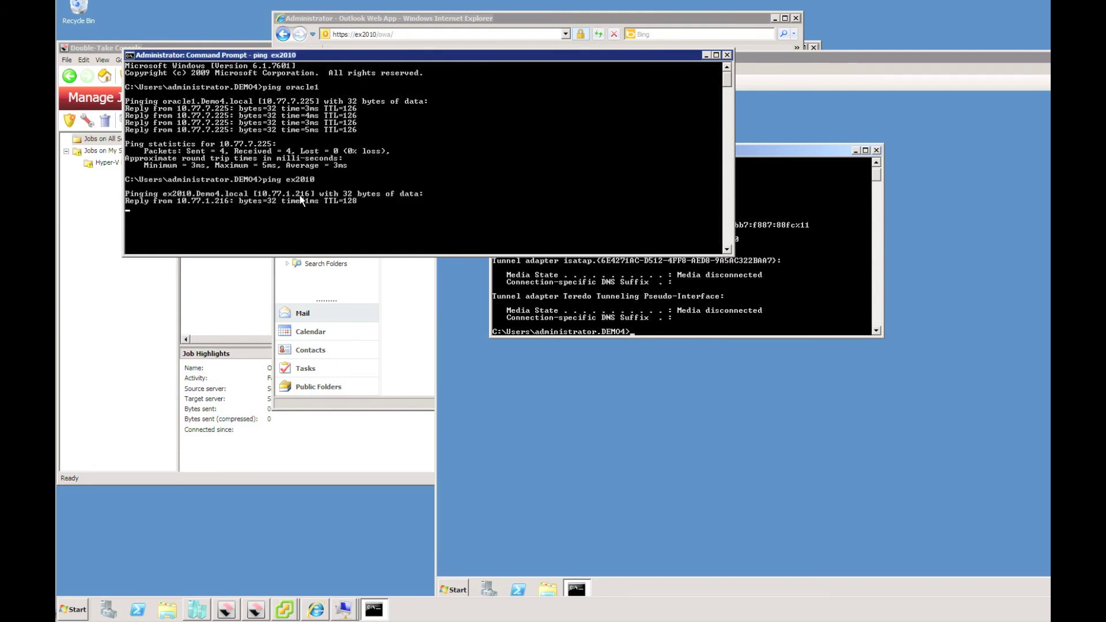
left_click(727, 55)
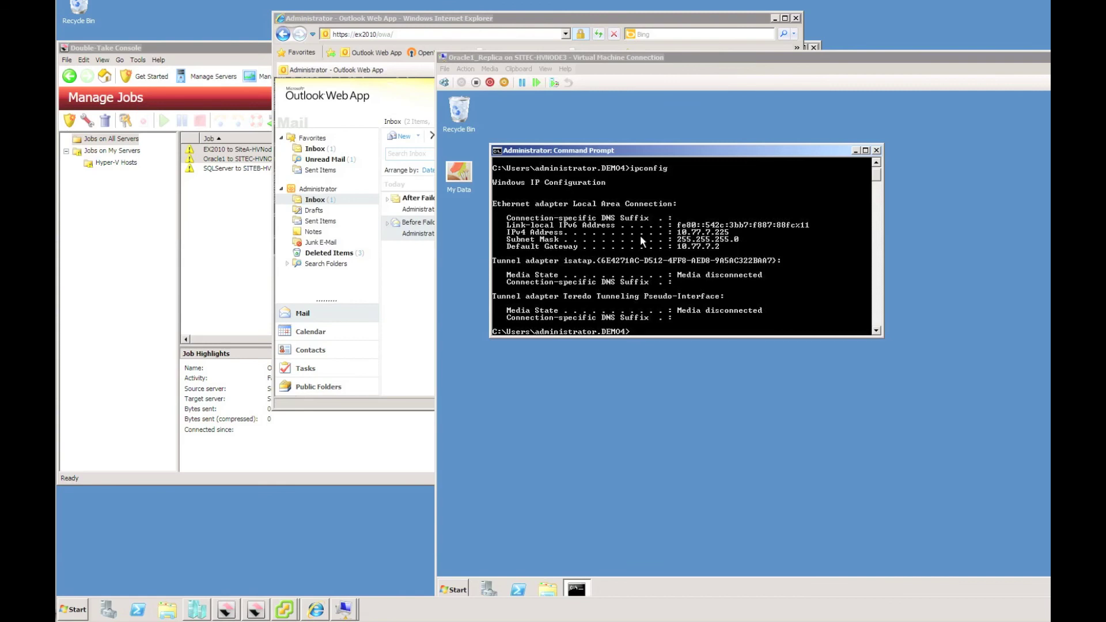
Step: Reverse the failed-over EX2010 and Oracle1 jobs and dismiss the deleted-VM notice
key("alt+Tab")
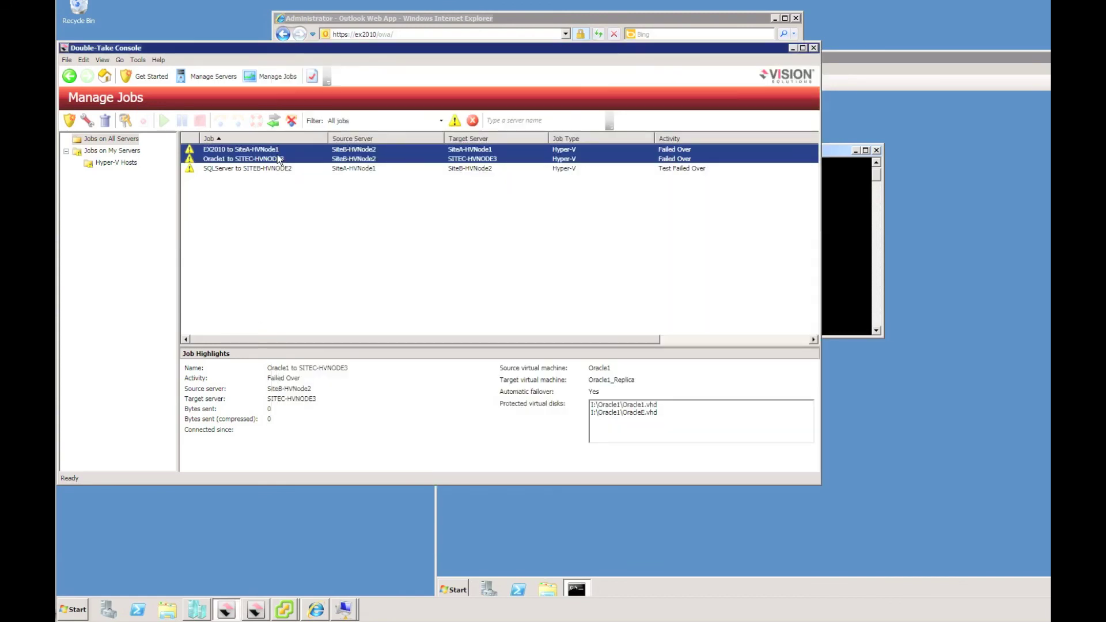
left_click(274, 122)
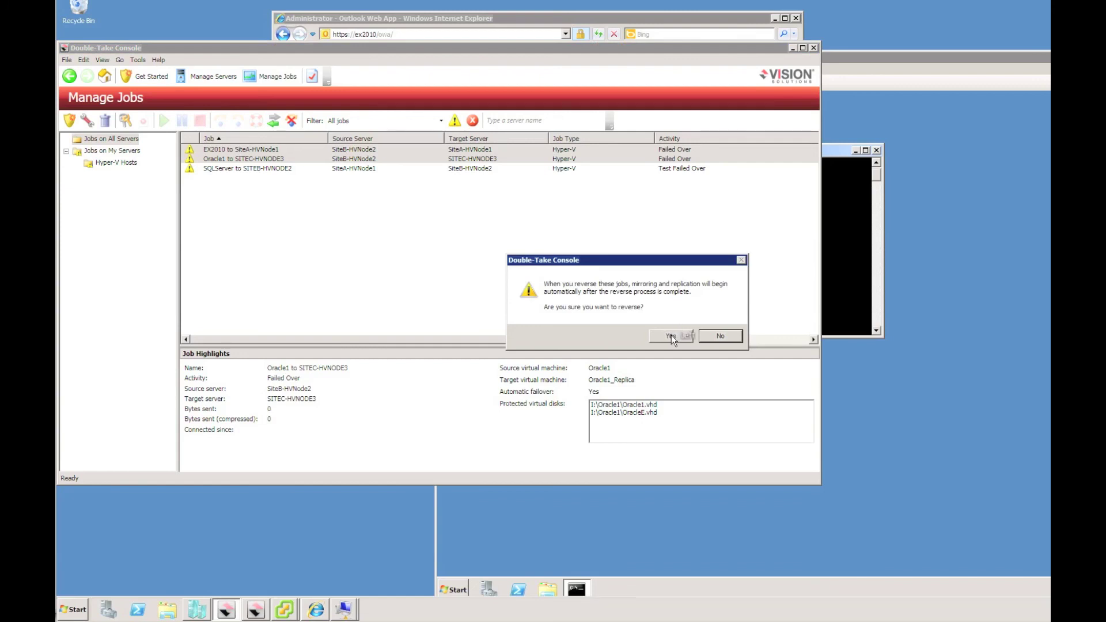
left_click(670, 336)
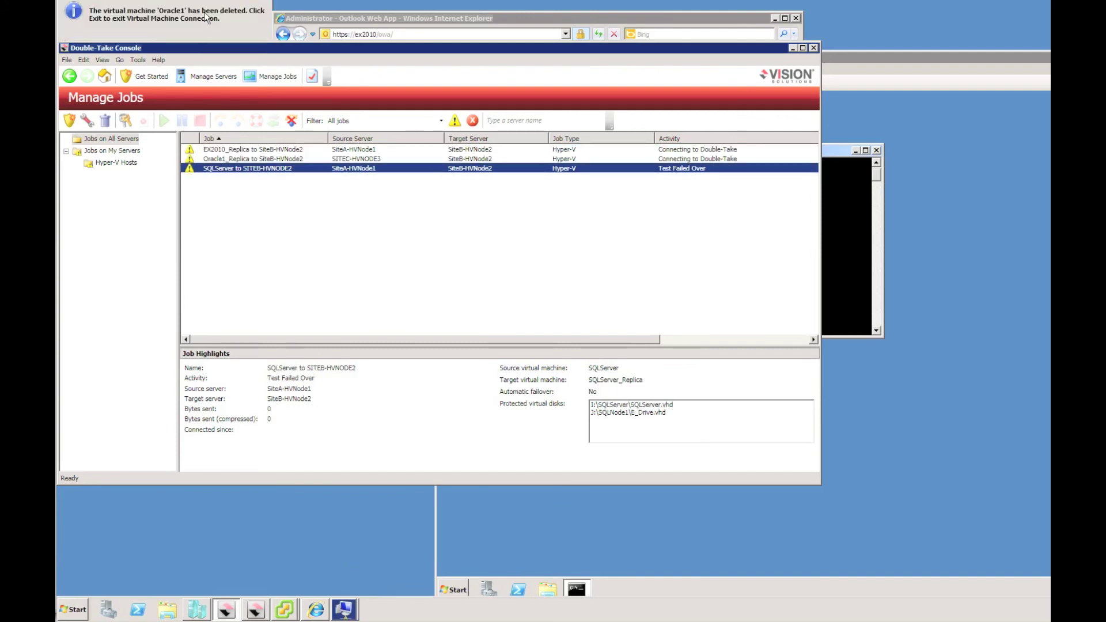
left_click(344, 609)
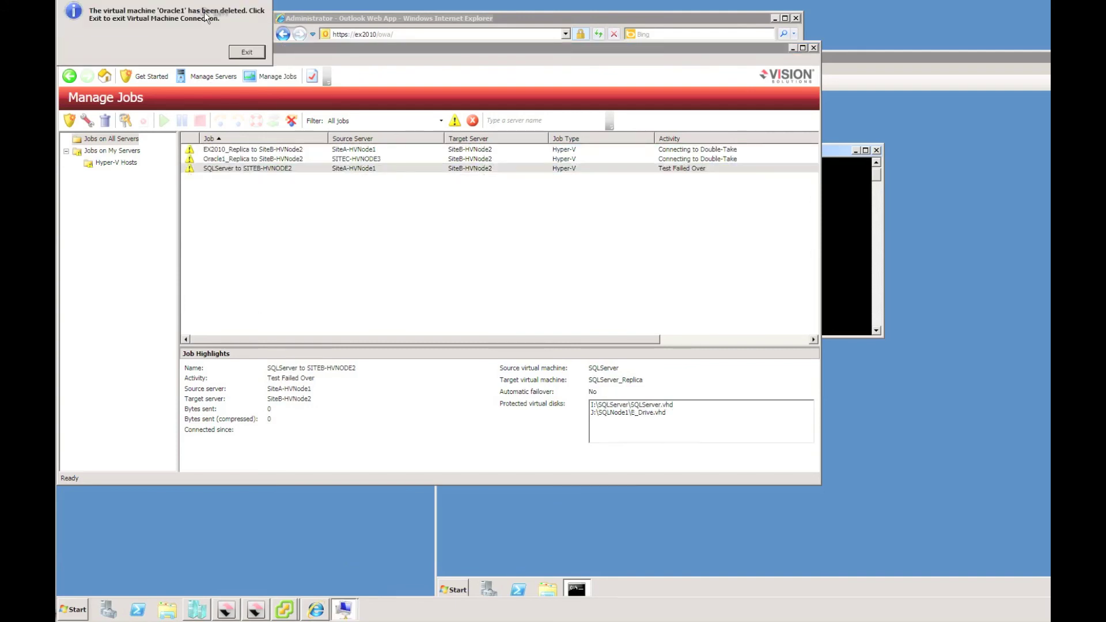
left_click(246, 53)
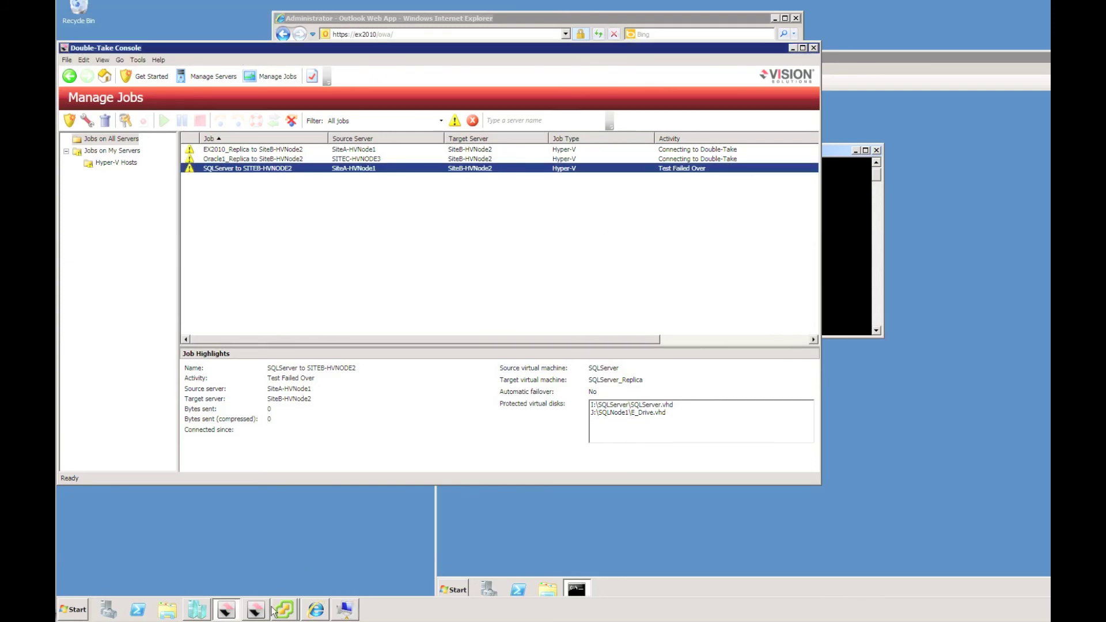
mouse_move(196, 614)
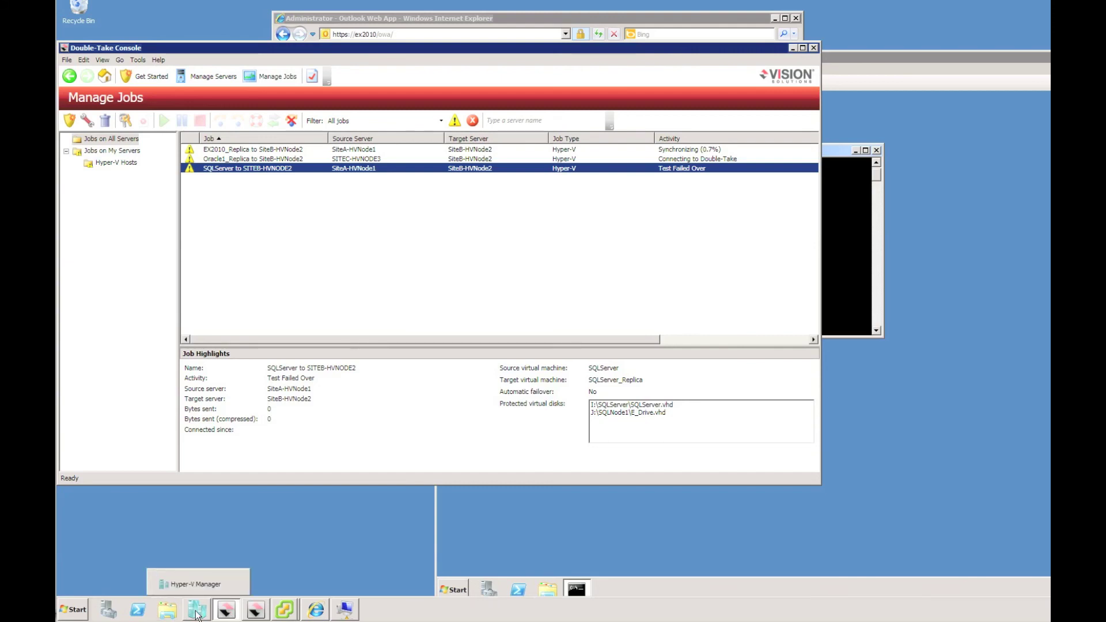
left_click(196, 585)
left_click(554, 235)
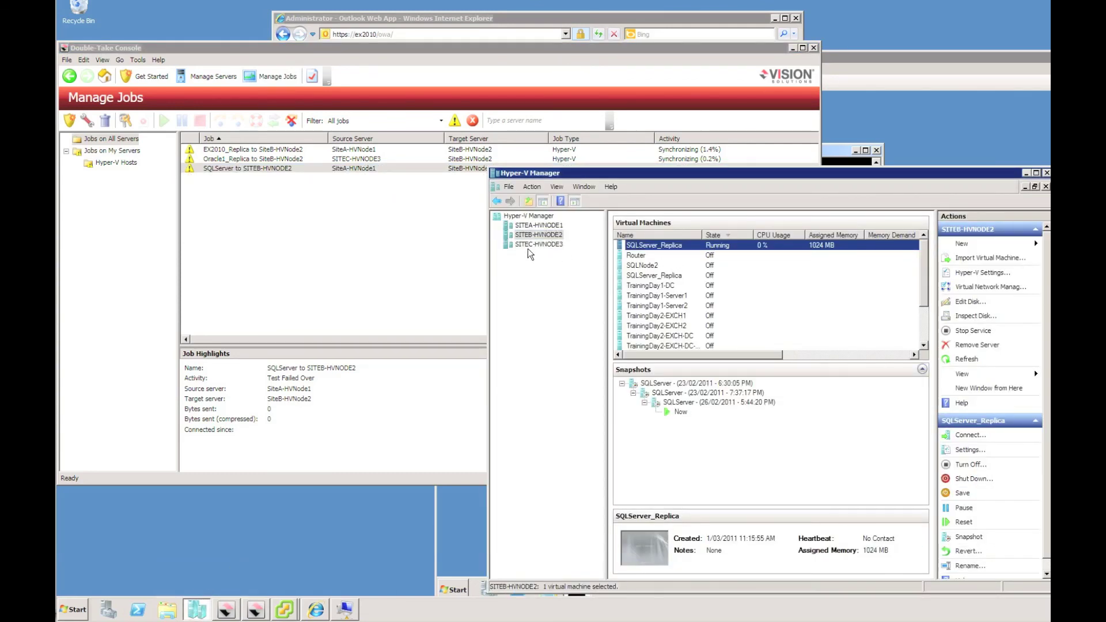
left_click(537, 225)
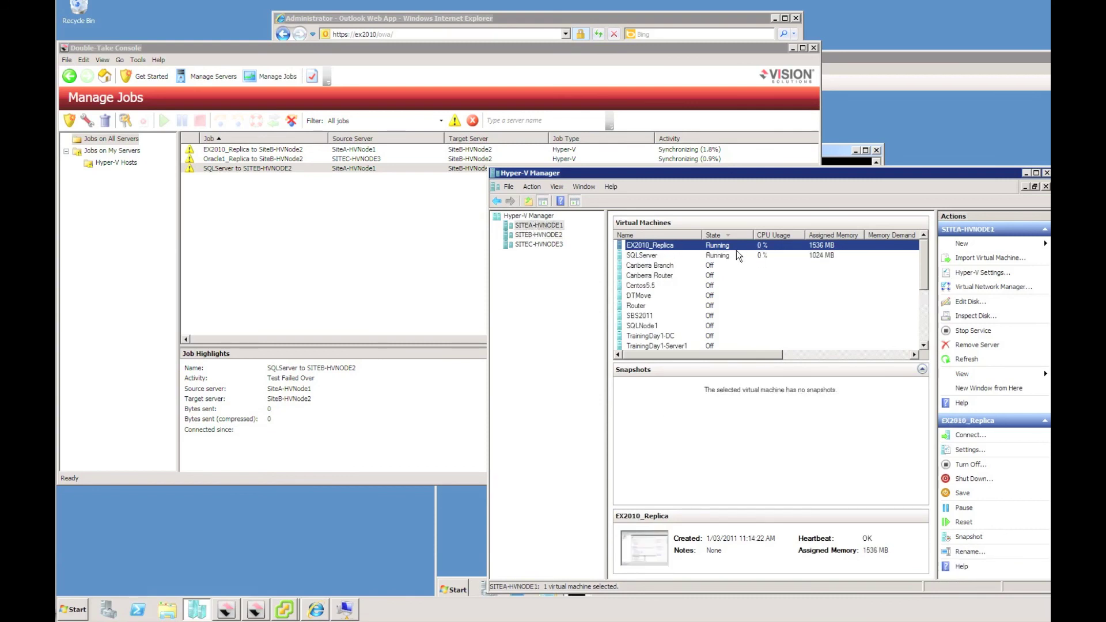
left_click(544, 235)
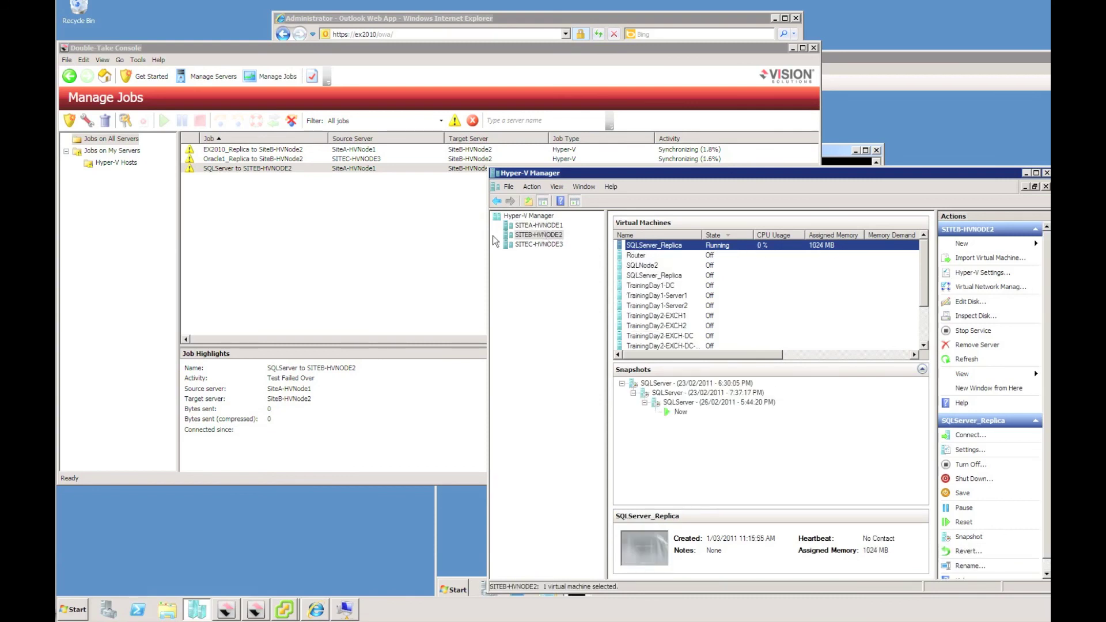
left_click(334, 271)
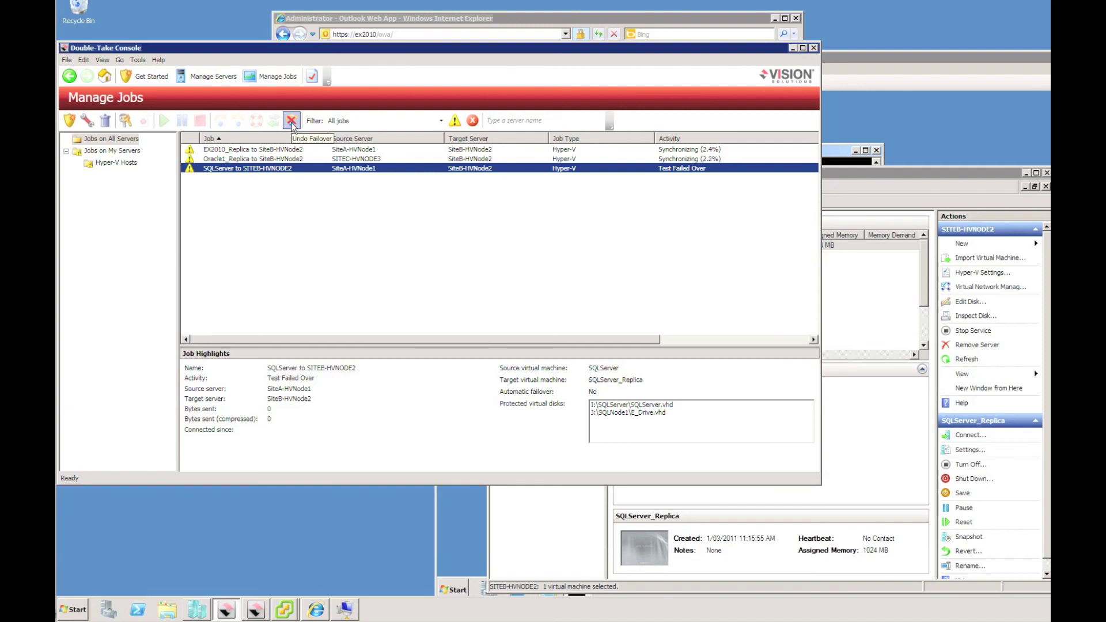
Step: Undo the SQLServer test failover, then fail over and reverse both replica jobs
left_click(292, 122)
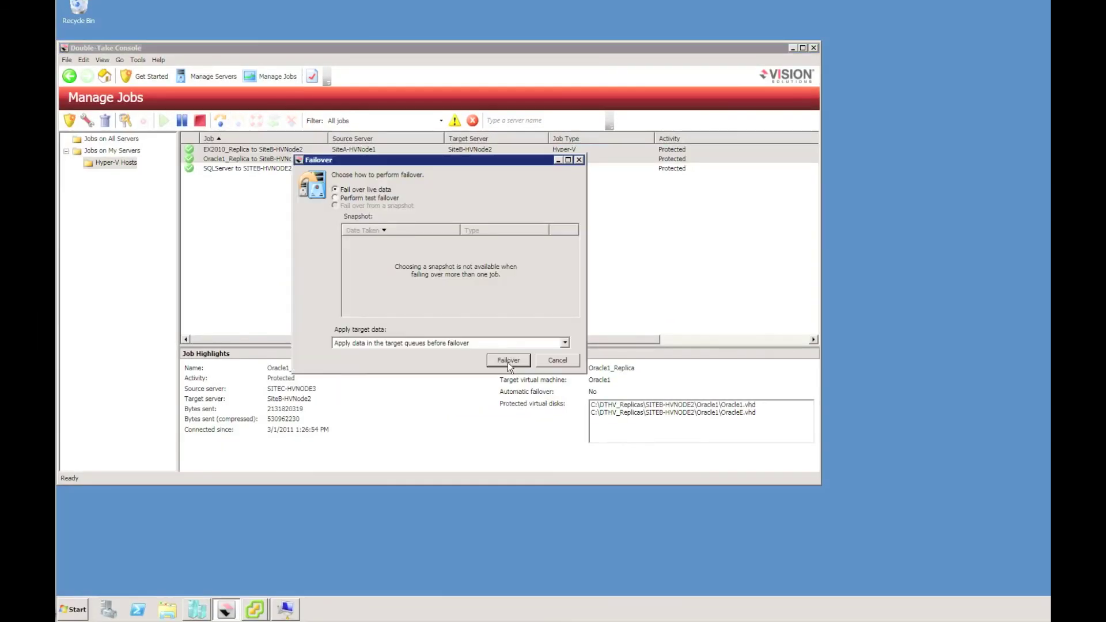
left_click(507, 362)
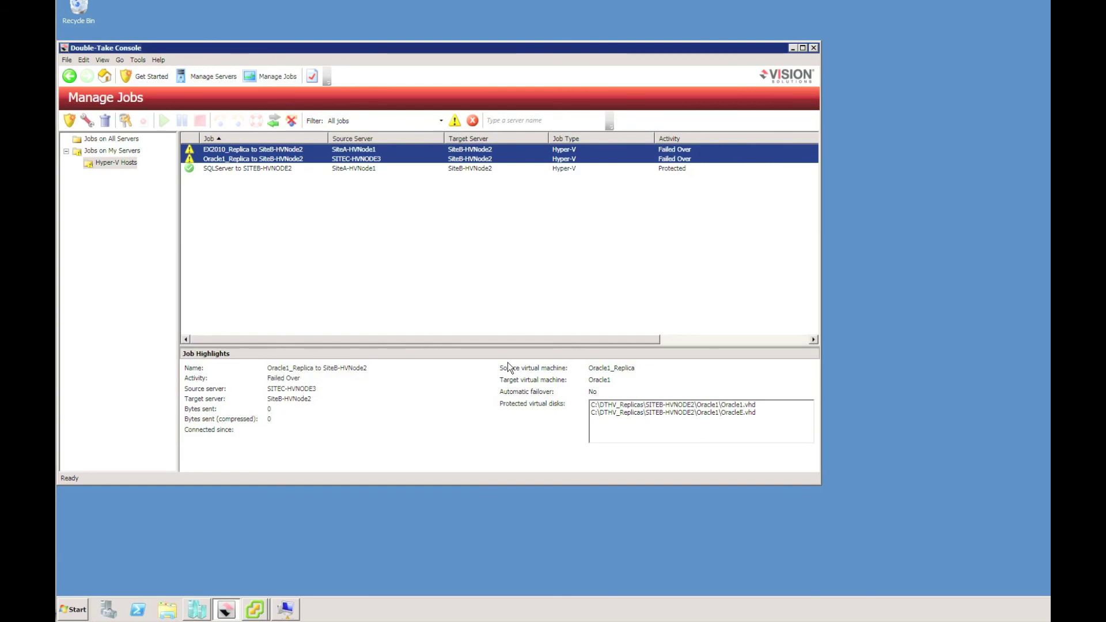
left_click(672, 336)
left_click(246, 51)
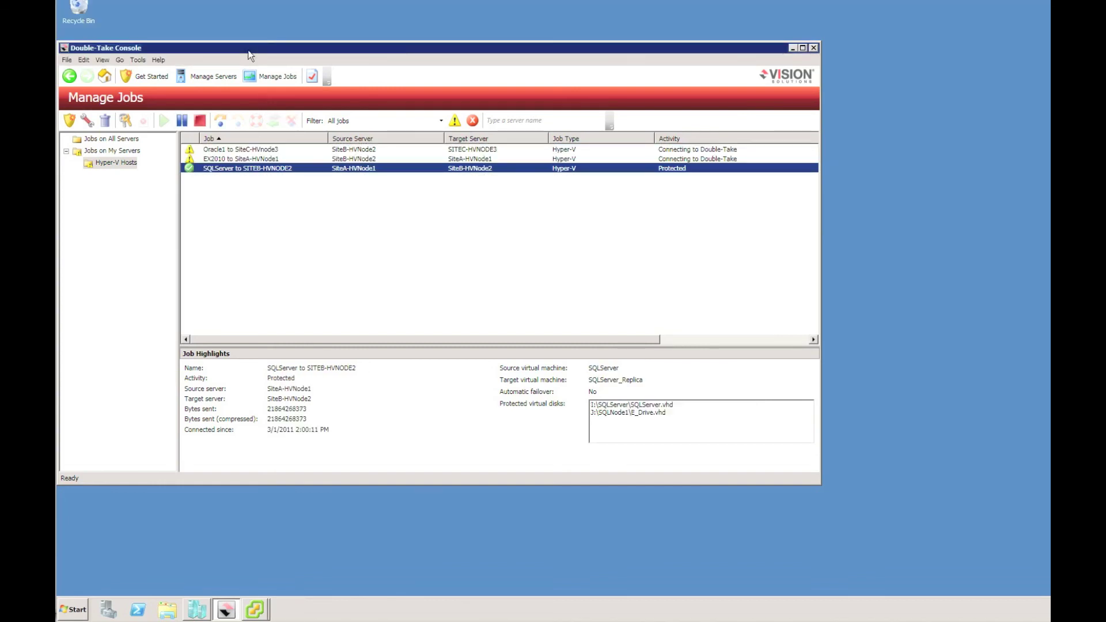